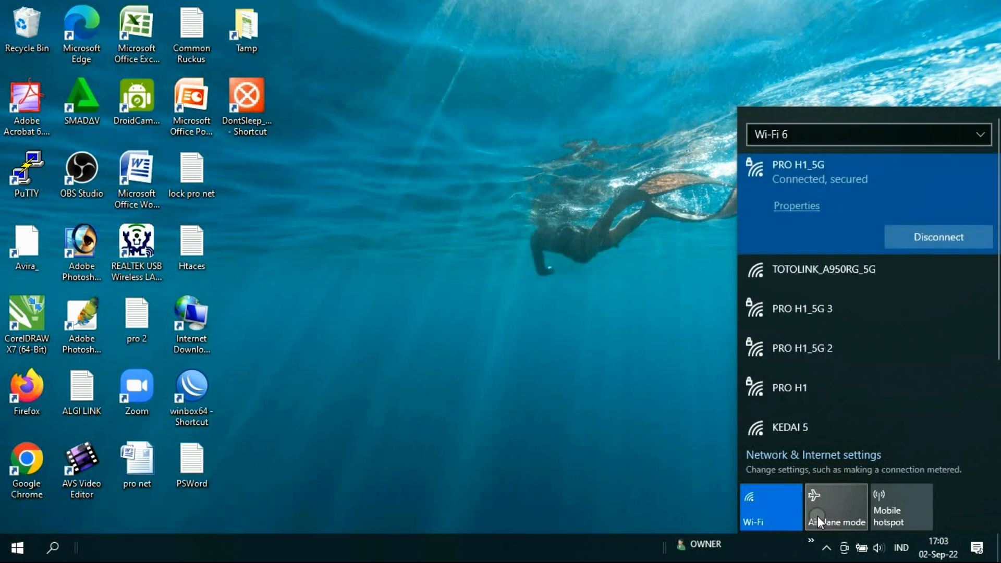
Step: Switch the Wi-Fi 6 adapter from PRO H1_5G to the open TOTOLINK_A950RG network
{"action": "scroll", "coordinate": [810, 230], "scroll_direction": "down", "scroll_amount": 2}
{"action": "scroll", "coordinate": [821, 264], "scroll_direction": "up", "scroll_amount": 2}
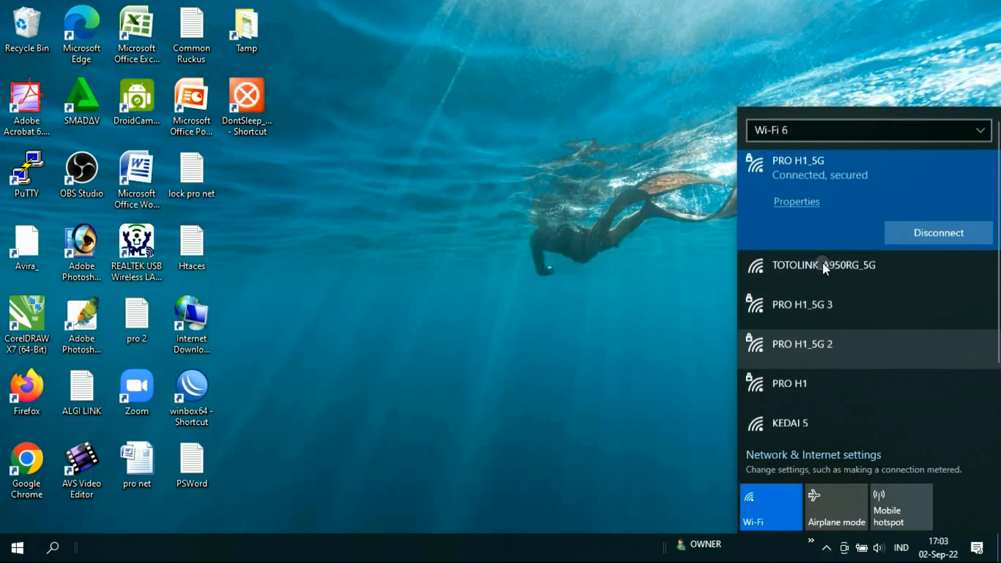
{"action": "scroll", "coordinate": [820, 261], "scroll_direction": "down", "scroll_amount": 2}
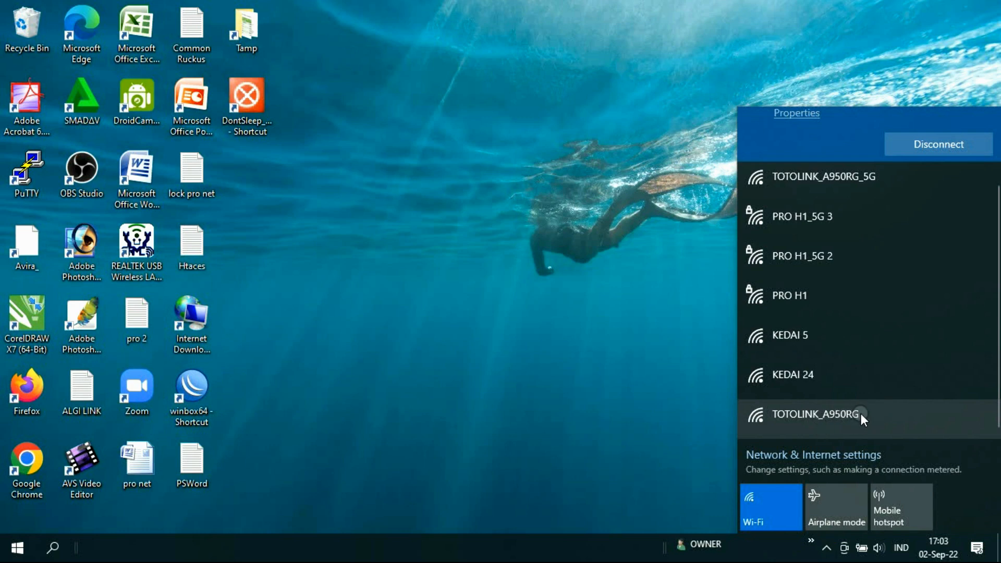
{"action": "scroll", "coordinate": [861, 414], "scroll_direction": "up", "scroll_amount": 1}
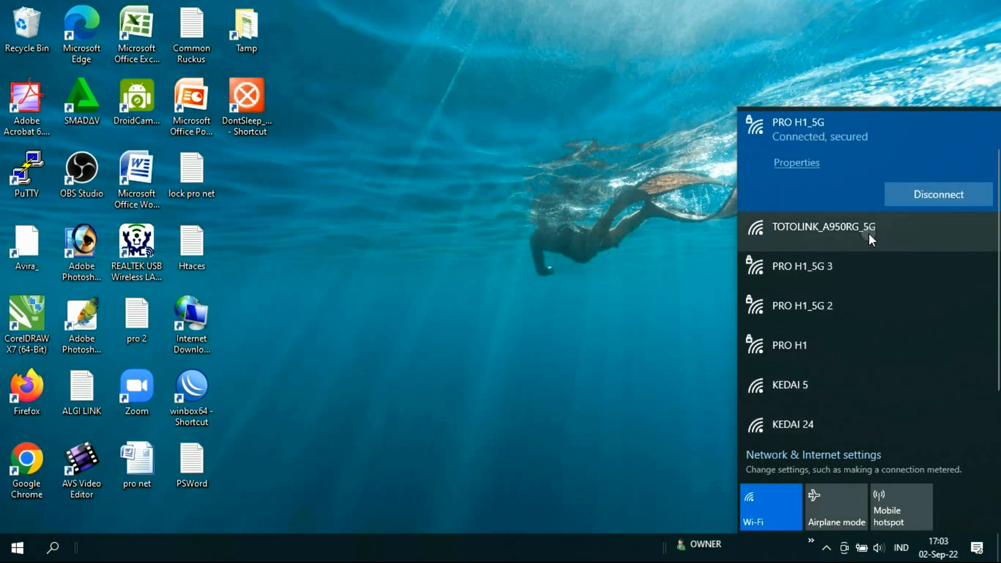
{"action": "scroll", "coordinate": [849, 383], "scroll_direction": "down", "scroll_amount": 1}
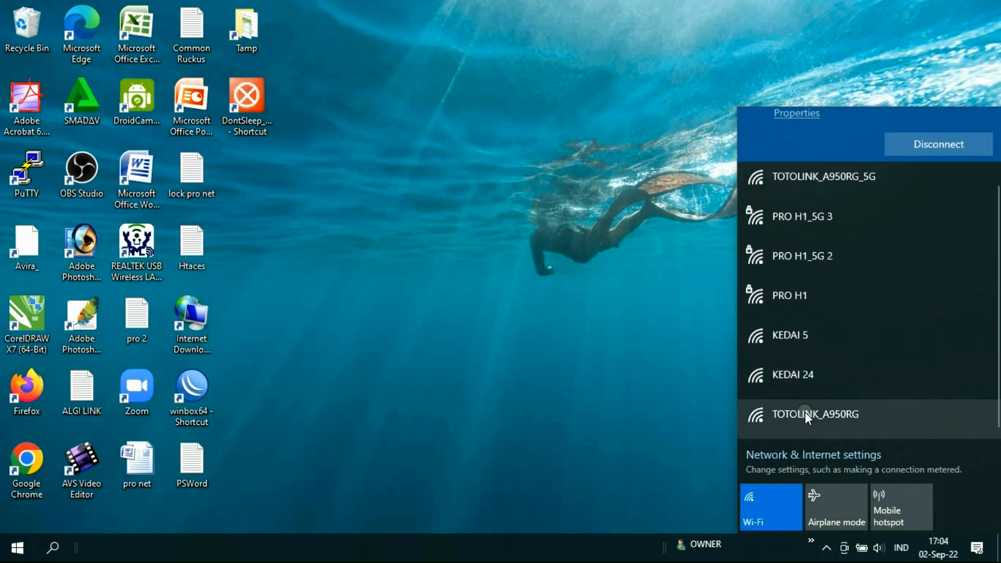
{"action": "left_click", "coordinate": [804, 412]}
{"action": "left_click", "coordinate": [934, 416]}
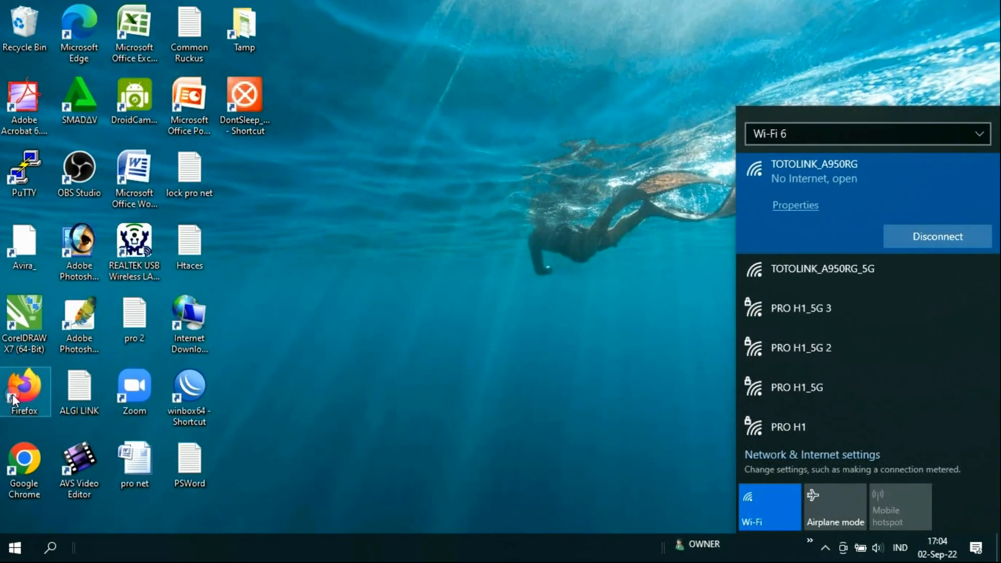
Step: Launch Firefox from the desktop and load the router address 192.168.0.1
{"action": "left_click", "coordinate": [25, 387]}
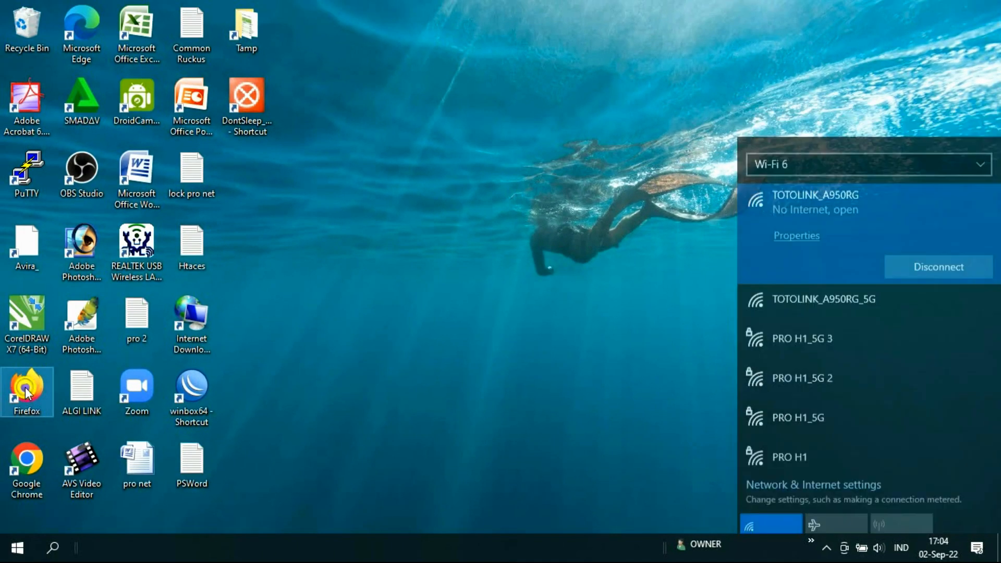
{"action": "double_click", "coordinate": [25, 387]}
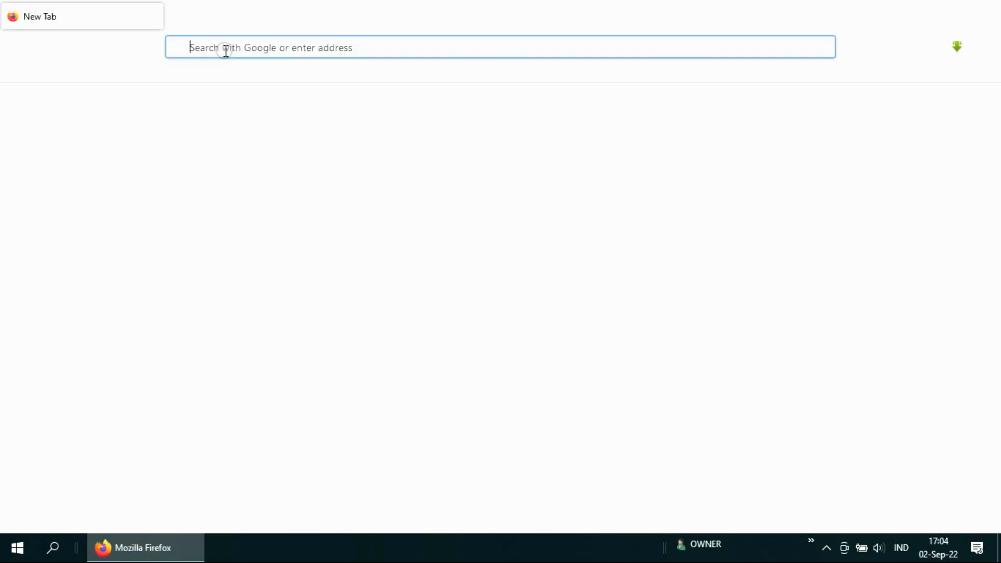
{"action": "type", "text": "192.168.8.1/"}
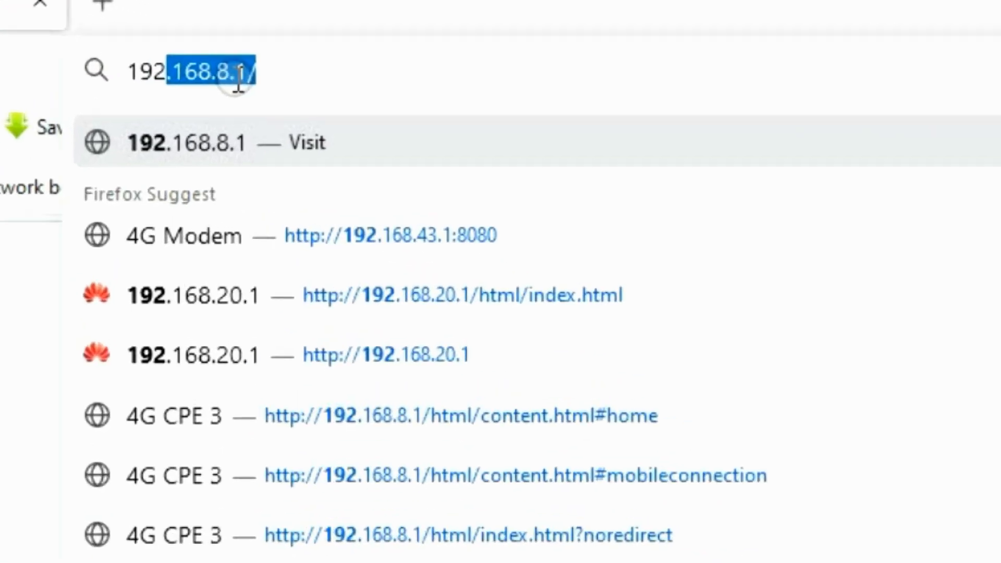
{"action": "key", "text": "End"}
{"action": "key", "text": "BackSpace"}
{"action": "key", "text": "BackSpace"}
{"action": "key", "text": "BackSpace"}
{"action": "key", "text": "BackSpace"}
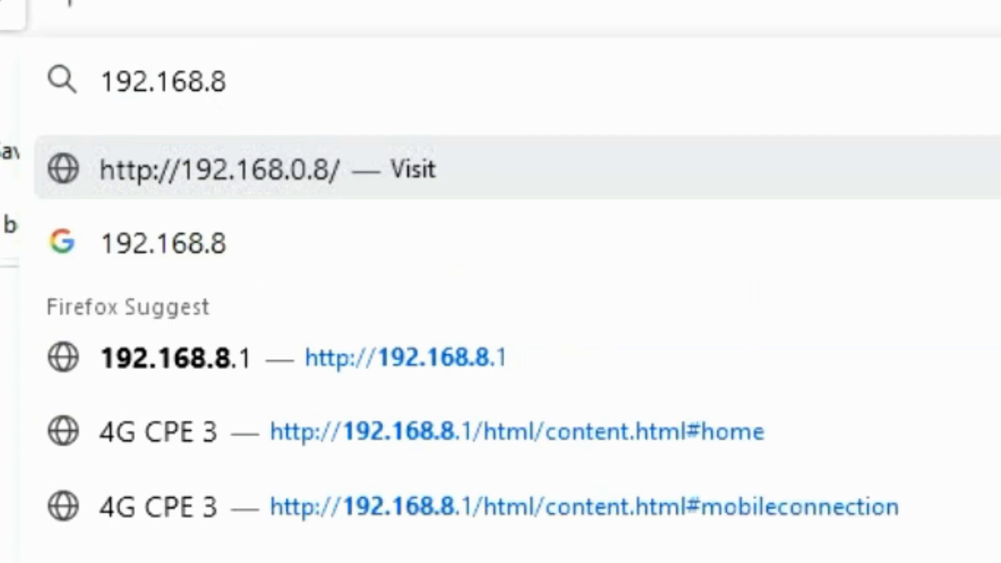
{"action": "type", "text": "0.1"}
{"action": "key", "text": "Return"}
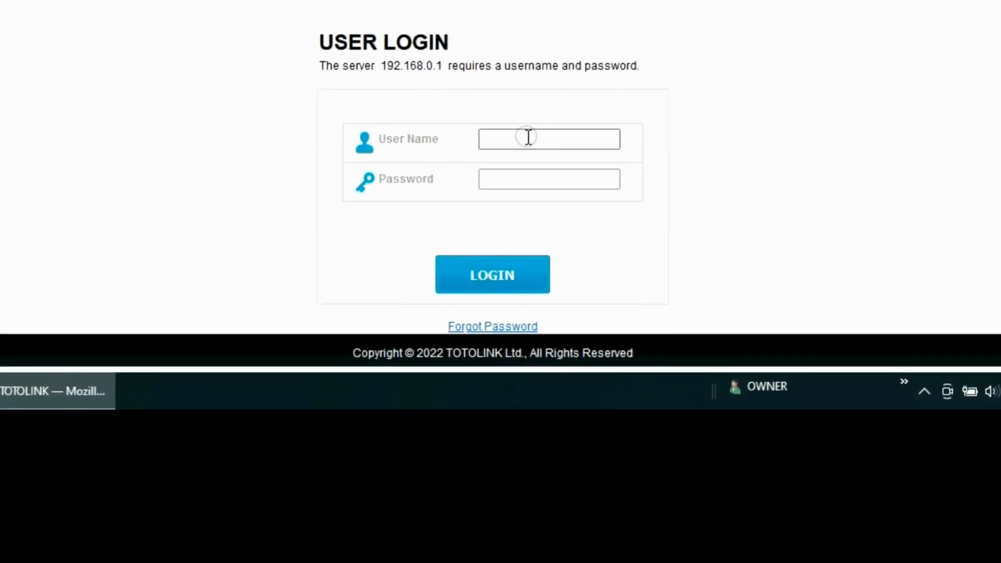
Step: Log in with username admin and the account password, and update Firefox's saved login
{"action": "left_click", "coordinate": [507, 361]}
{"action": "left_click", "coordinate": [509, 140]}
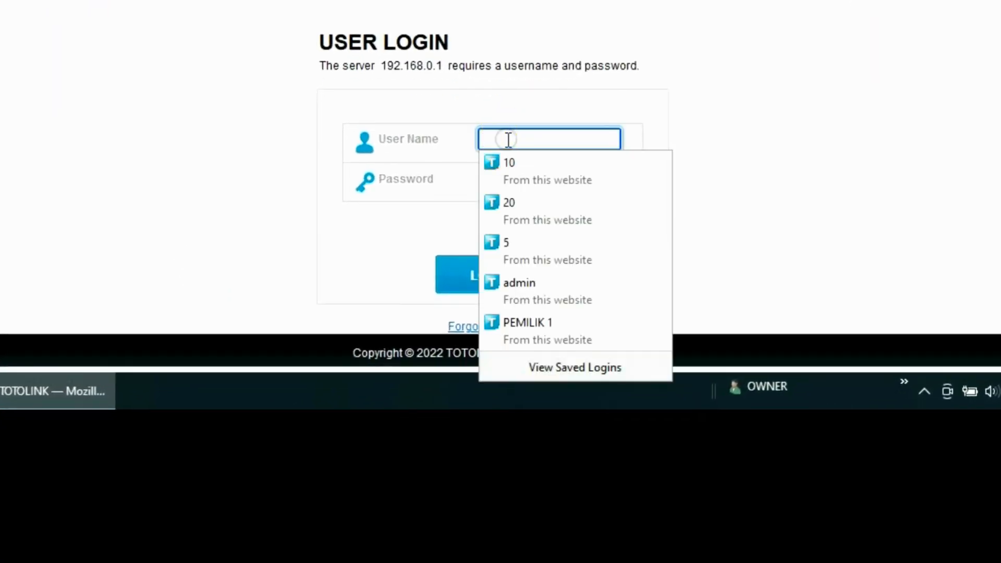
{"action": "type", "text": "admin"}
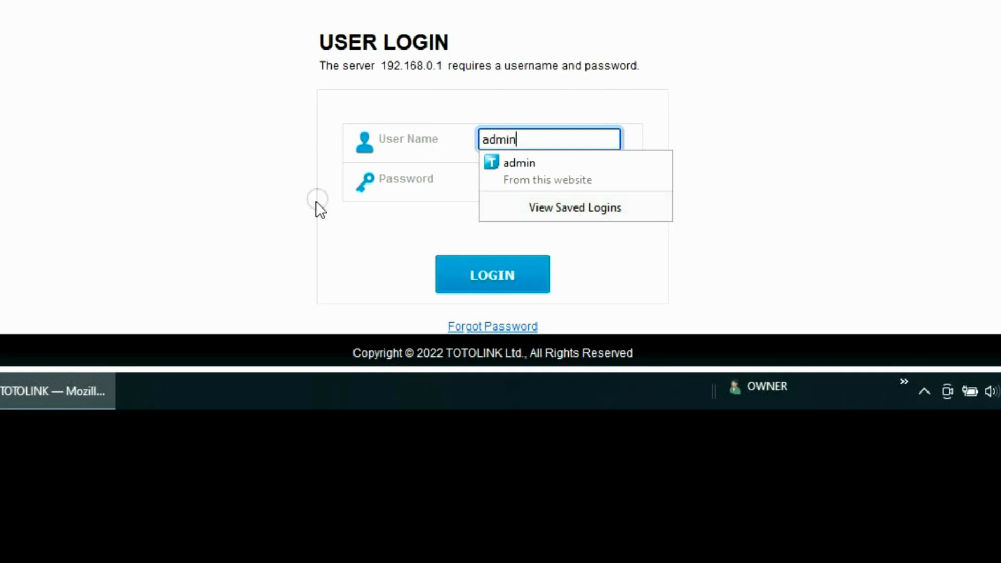
{"action": "left_click", "coordinate": [206, 226]}
{"action": "left_click", "coordinate": [509, 172]}
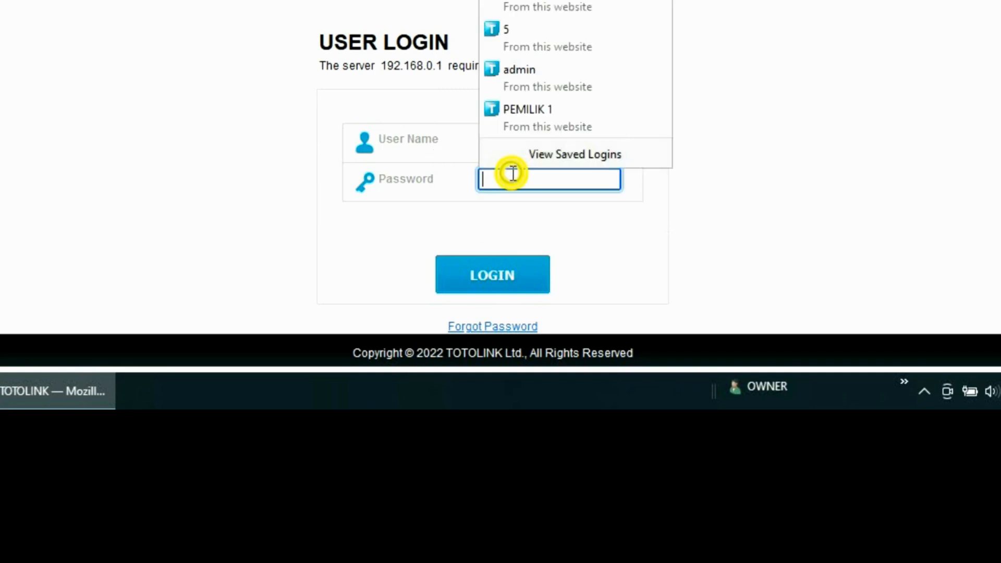
{"action": "type", "text": "ad"}
{"action": "type", "text": "m"}
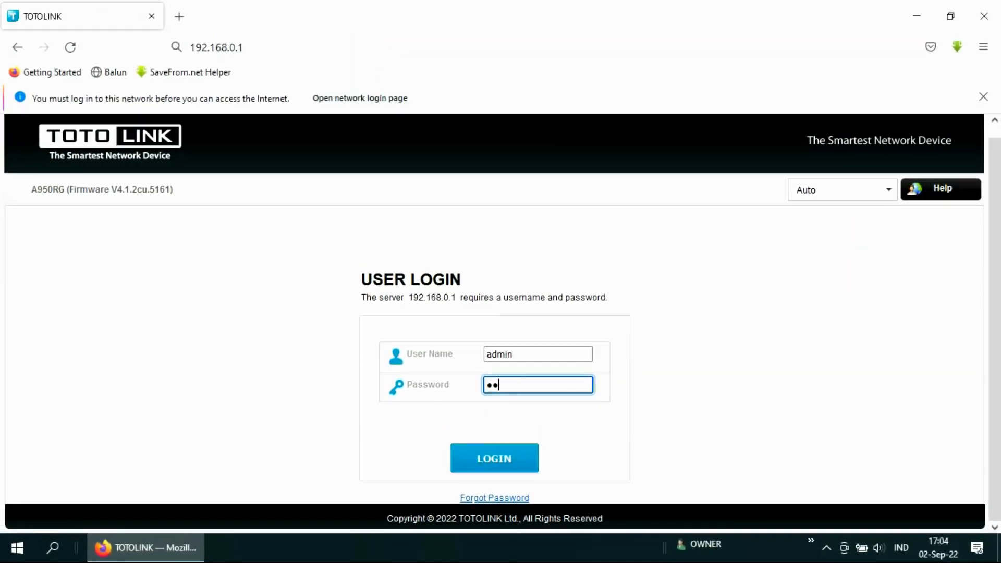
{"action": "key", "text": "BackSpace"}
{"action": "key", "text": "BackSpace"}
{"action": "type", "text": "a"}
{"action": "left_click", "coordinate": [489, 461]}
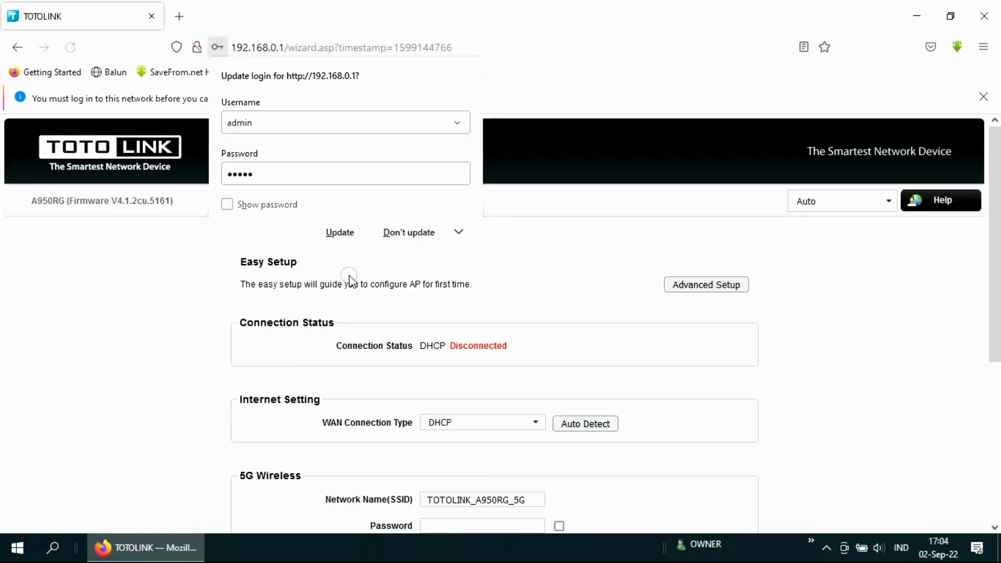
{"action": "left_click", "coordinate": [348, 233]}
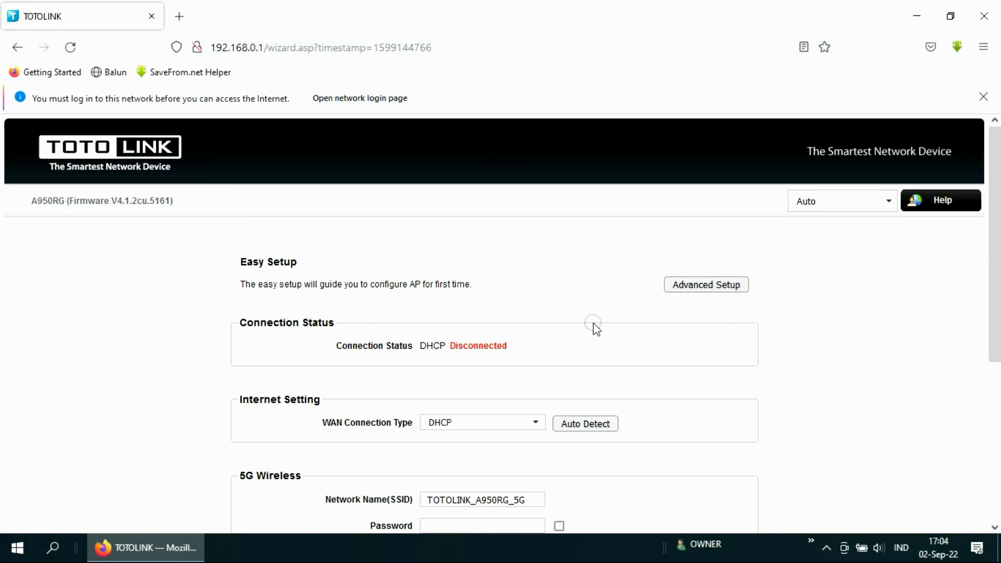
Step: Go through Advanced Setup and Operation Mode to the 2.4G Wireless status showing one associated client
{"action": "left_click", "coordinate": [694, 215]}
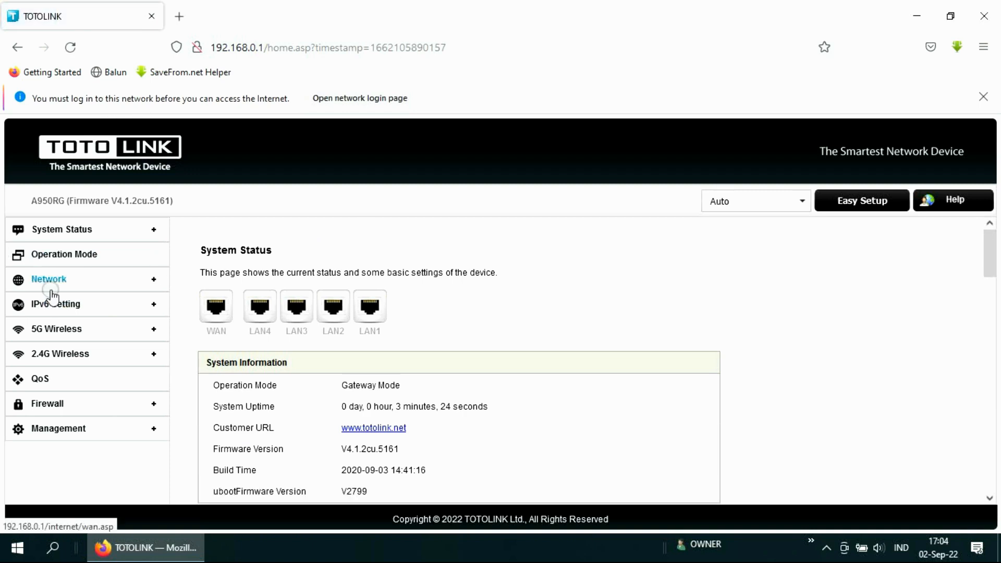
{"action": "left_click", "coordinate": [59, 253]}
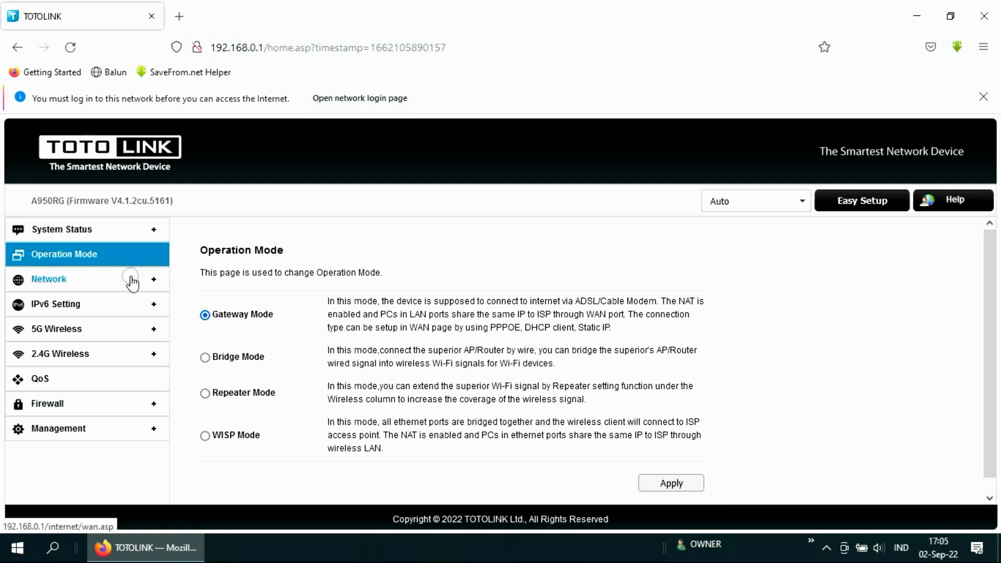
{"action": "left_click", "coordinate": [65, 354]}
{"action": "scroll", "coordinate": [359, 339], "scroll_direction": "down", "scroll_amount": 4}
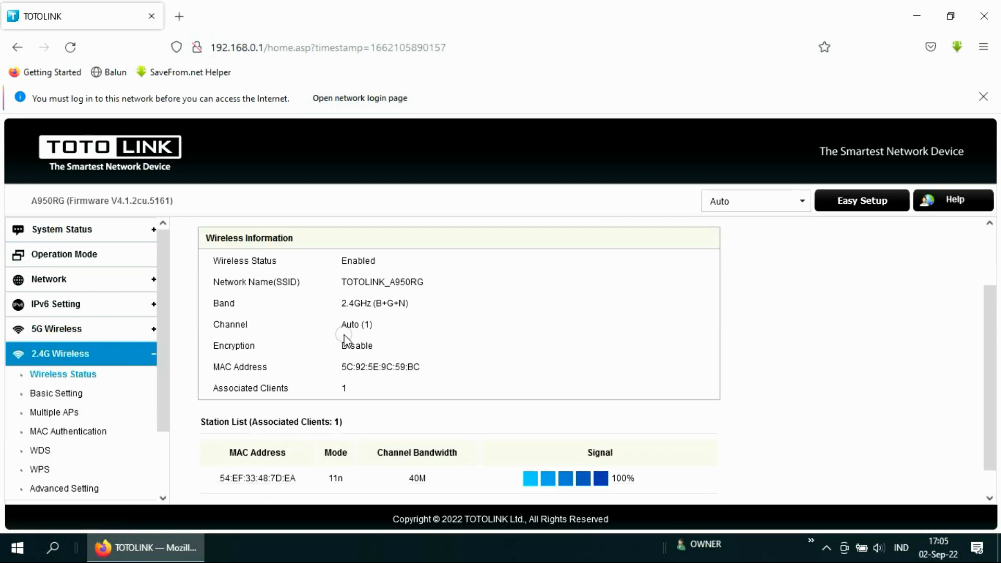
{"action": "scroll", "coordinate": [375, 396], "scroll_direction": "up", "scroll_amount": 4}
{"action": "scroll", "coordinate": [69, 319], "scroll_direction": "down", "scroll_amount": 3}
Step: On the 2.4G Basic Setting page, replace SSID TOTOLINK_A950RG with TOTOLINK WIFI
{"action": "left_click", "coordinate": [72, 321]}
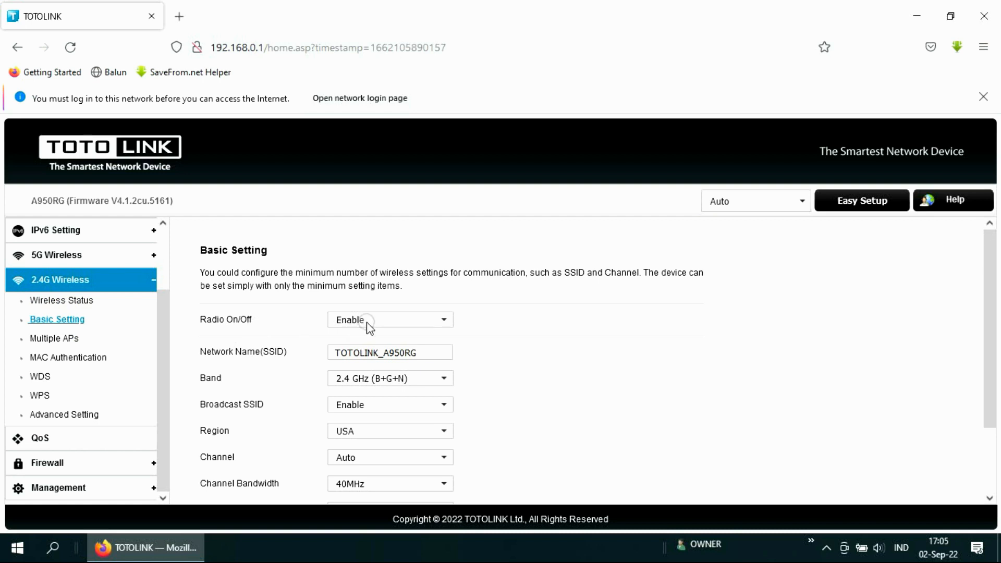
{"action": "left_click_drag", "start_coordinate": [429, 353], "coordinate": [297, 356]}
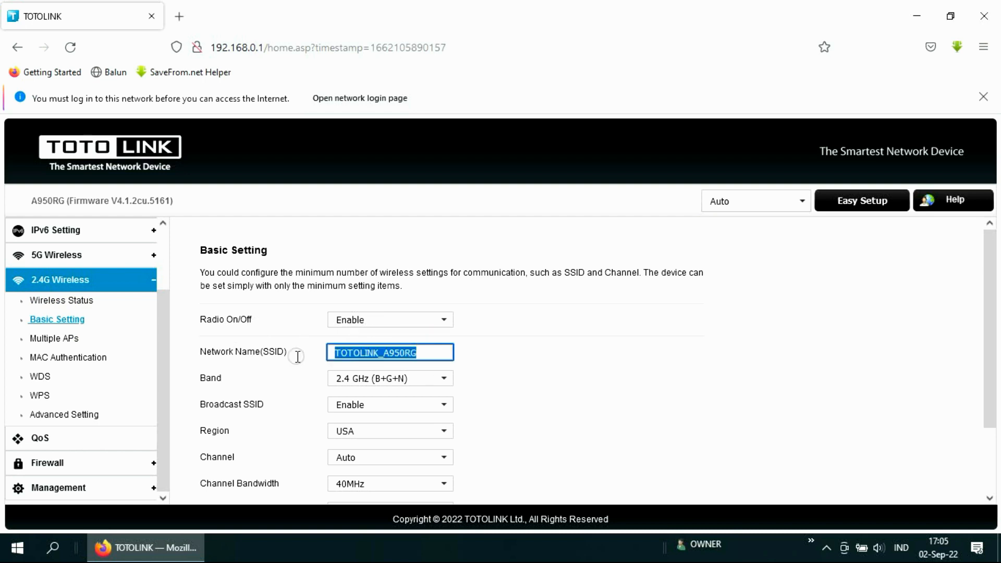
{"action": "key", "text": "BackSpace"}
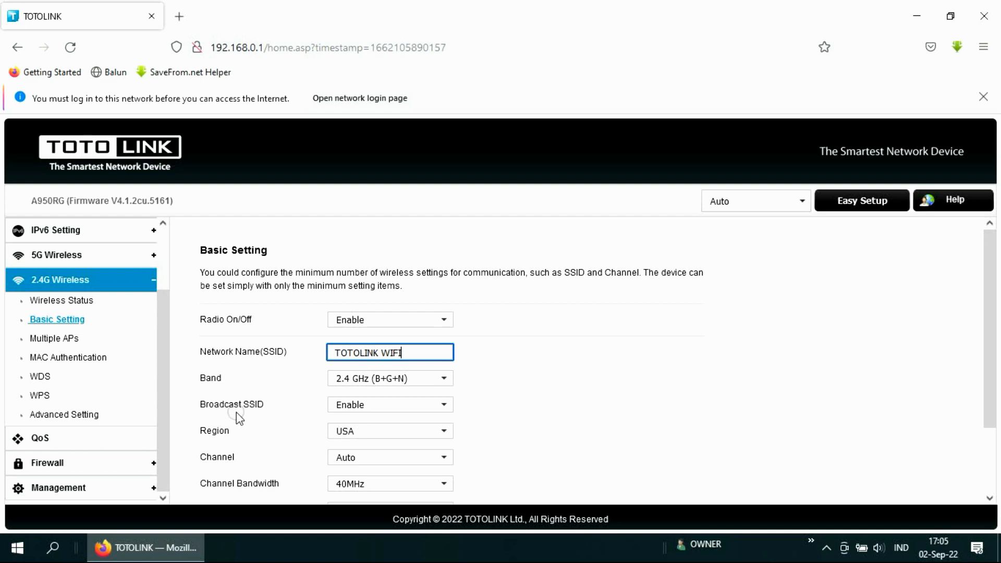
{"action": "scroll", "coordinate": [373, 443], "scroll_direction": "down", "scroll_amount": 3}
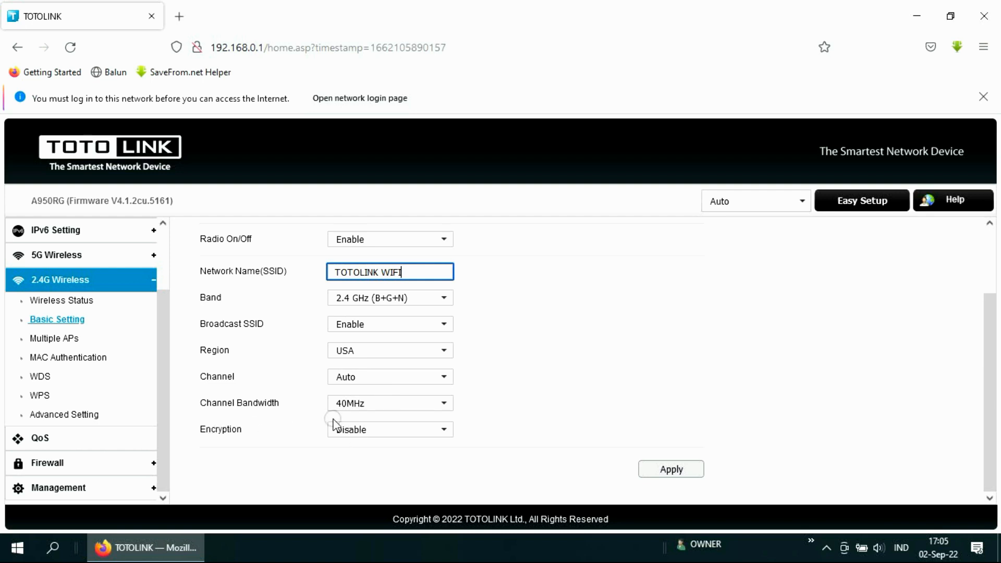
Step: Try WPA/WPA2-PSK encryption, revealing the password field and keeping ASCII key format
{"action": "left_click", "coordinate": [353, 430]}
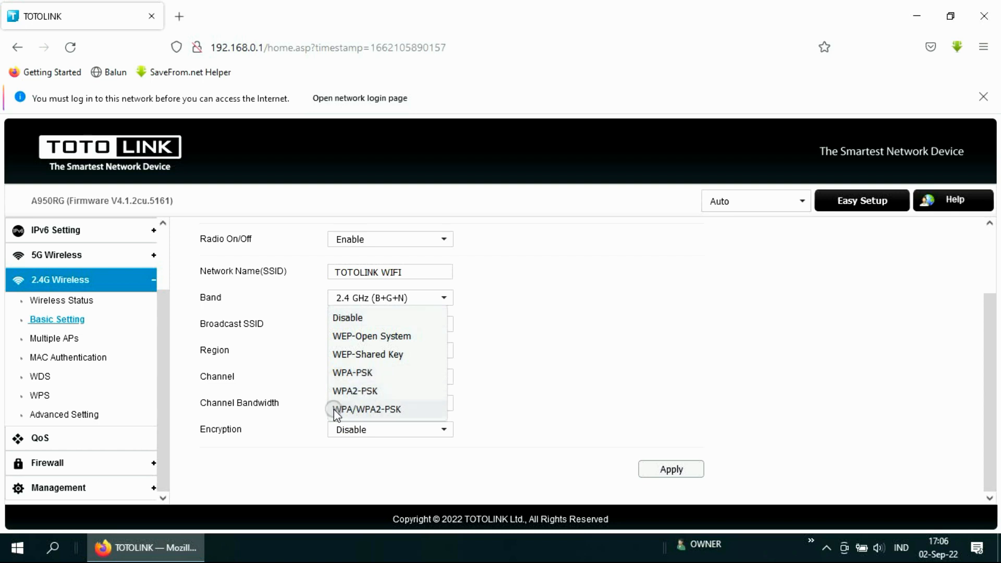
{"action": "left_click", "coordinate": [390, 410]}
{"action": "scroll", "coordinate": [392, 416], "scroll_direction": "down", "scroll_amount": 3}
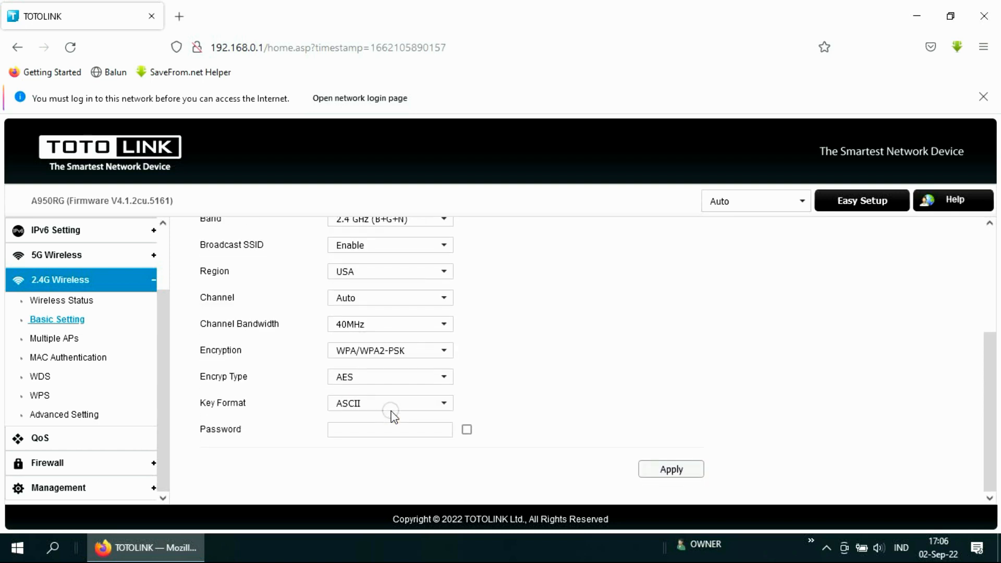
{"action": "left_click", "coordinate": [346, 430]}
{"action": "left_click", "coordinate": [467, 431]}
{"action": "left_click", "coordinate": [380, 436]}
{"action": "left_click", "coordinate": [443, 405]}
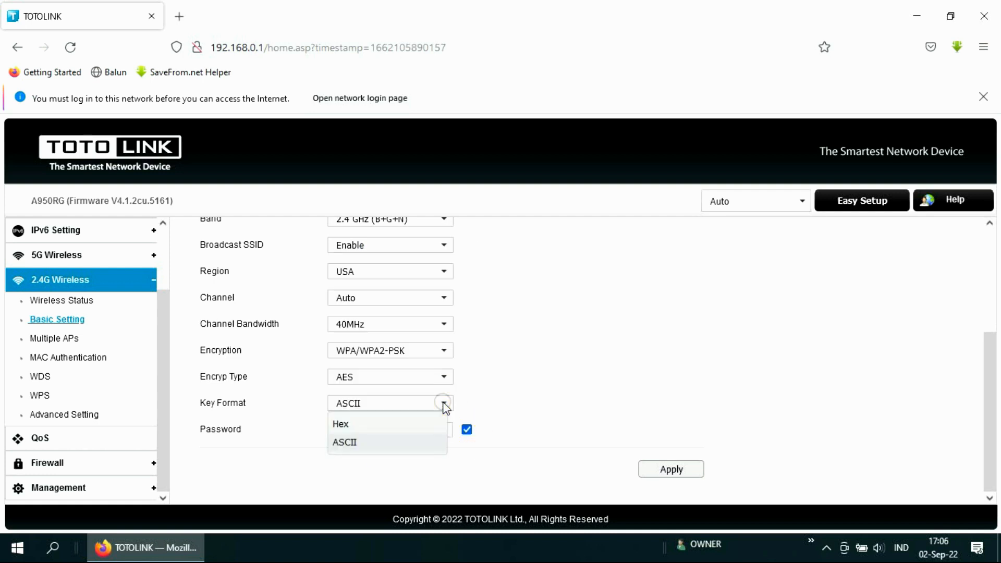
{"action": "left_click", "coordinate": [346, 441]}
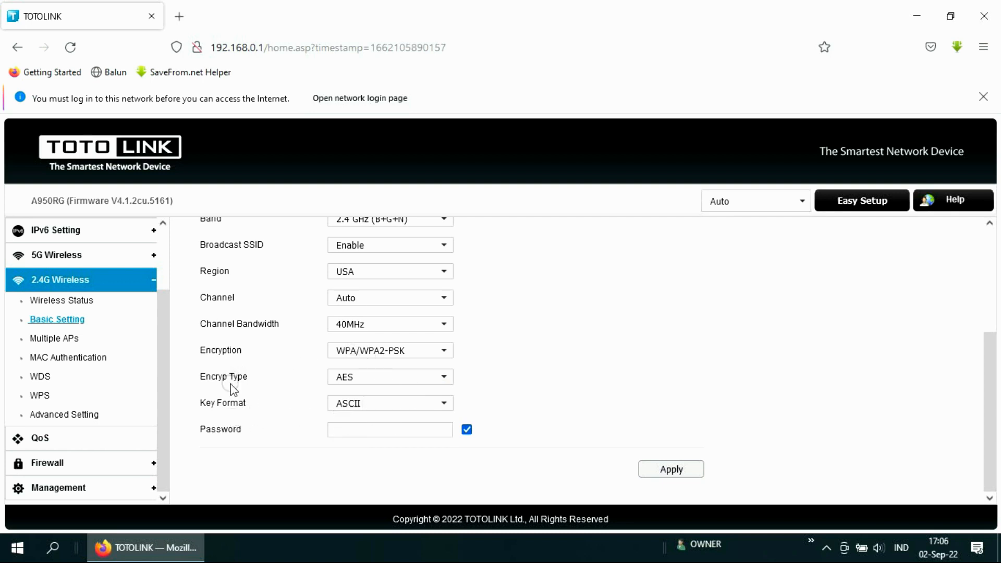
Step: Keep AES, set encryption back to Disable, and apply the 2.4G settings
{"action": "left_click", "coordinate": [347, 377]}
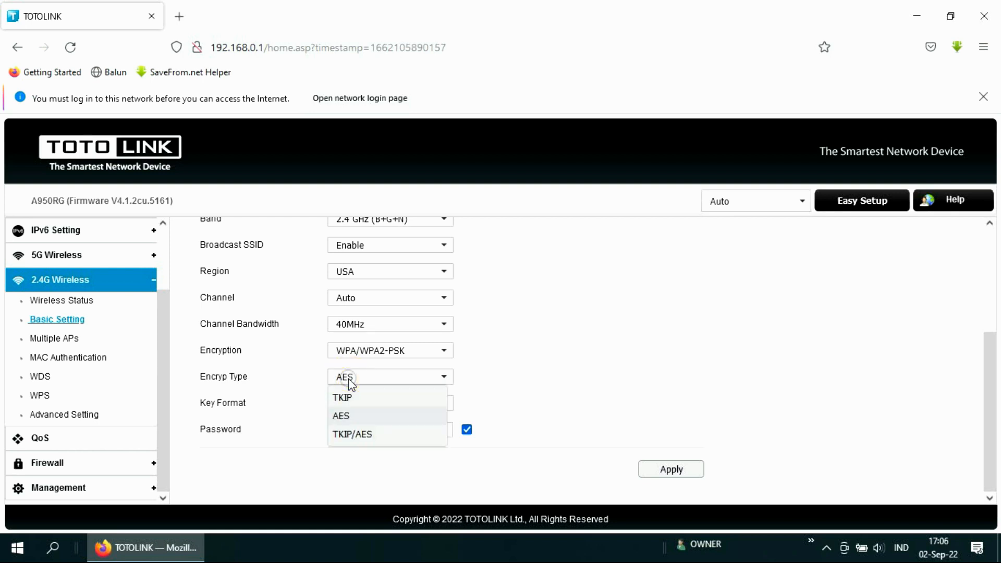
{"action": "left_click", "coordinate": [348, 378]}
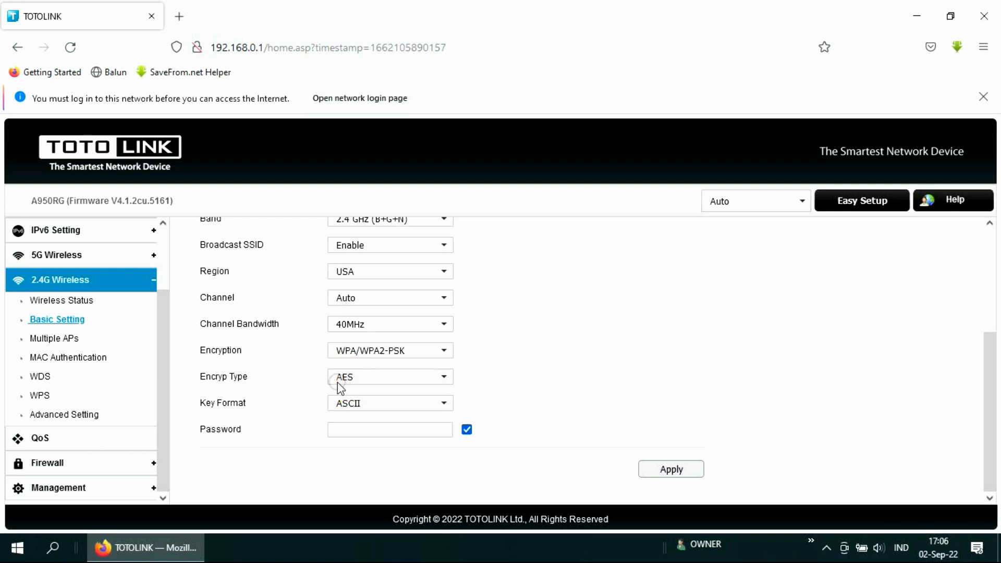
{"action": "left_click", "coordinate": [376, 351]}
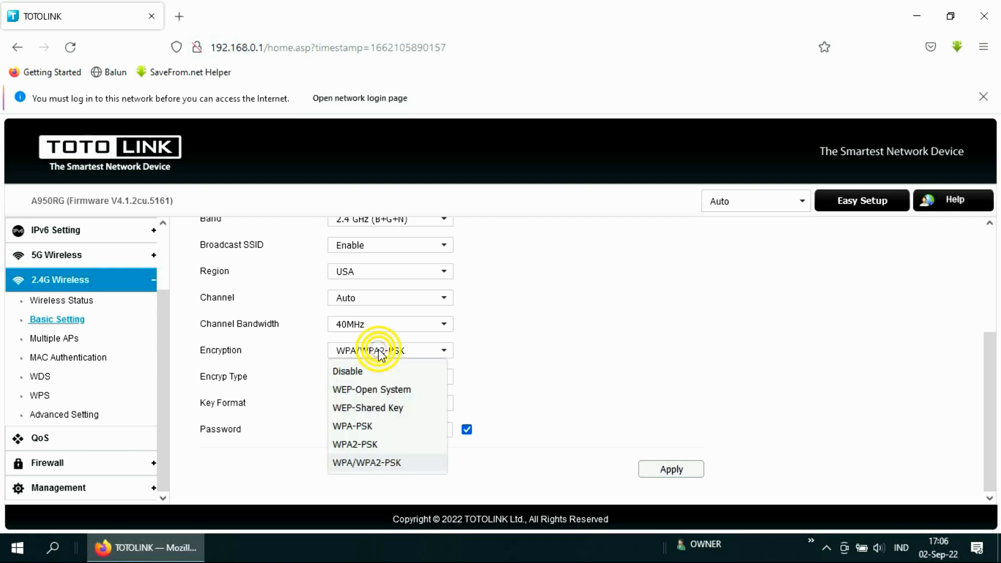
{"action": "left_click", "coordinate": [349, 373]}
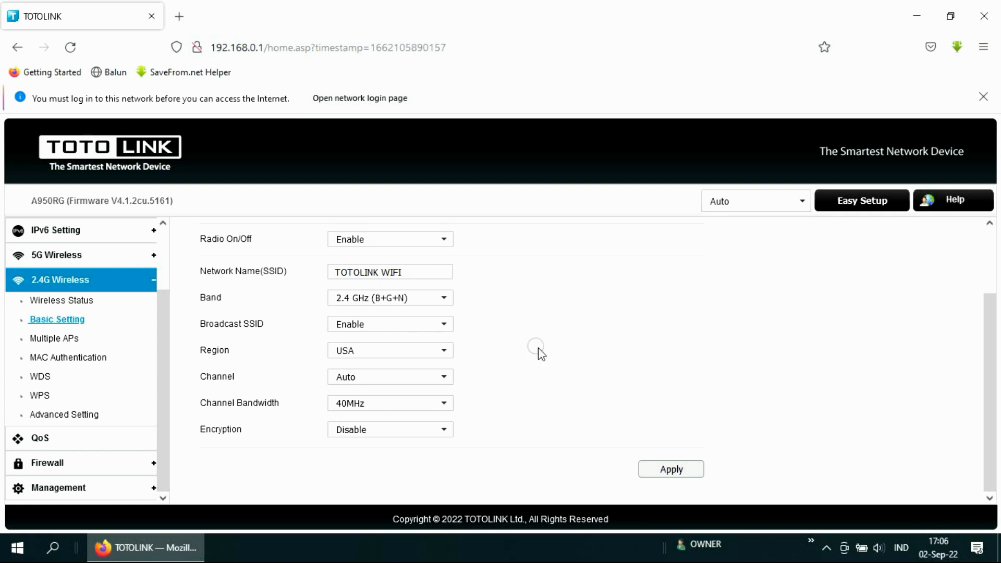
{"action": "left_click", "coordinate": [668, 468]}
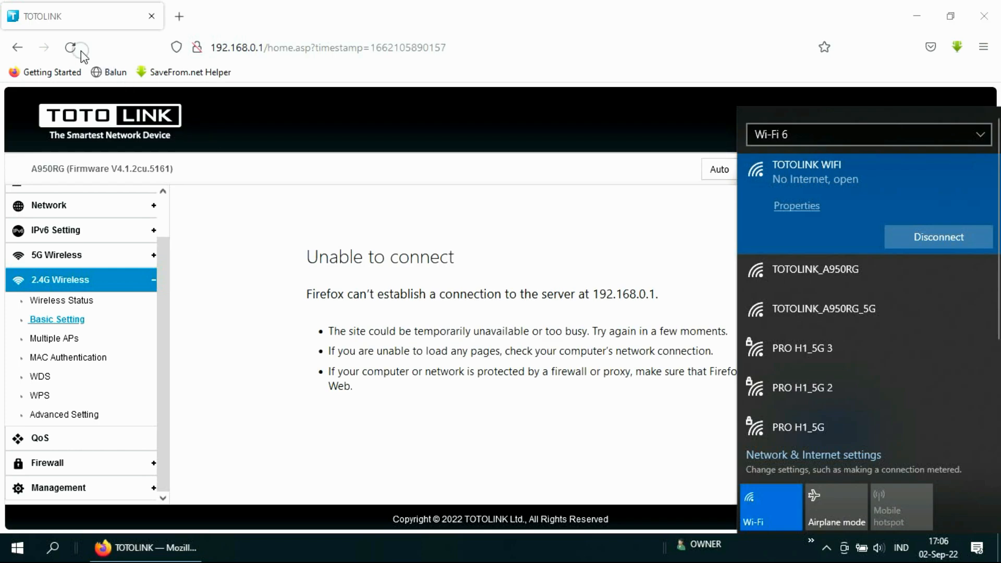
Step: Reload the router interface and move from 5G Wireless Status to the 5G Basic Setting page
{"action": "left_click", "coordinate": [70, 47]}
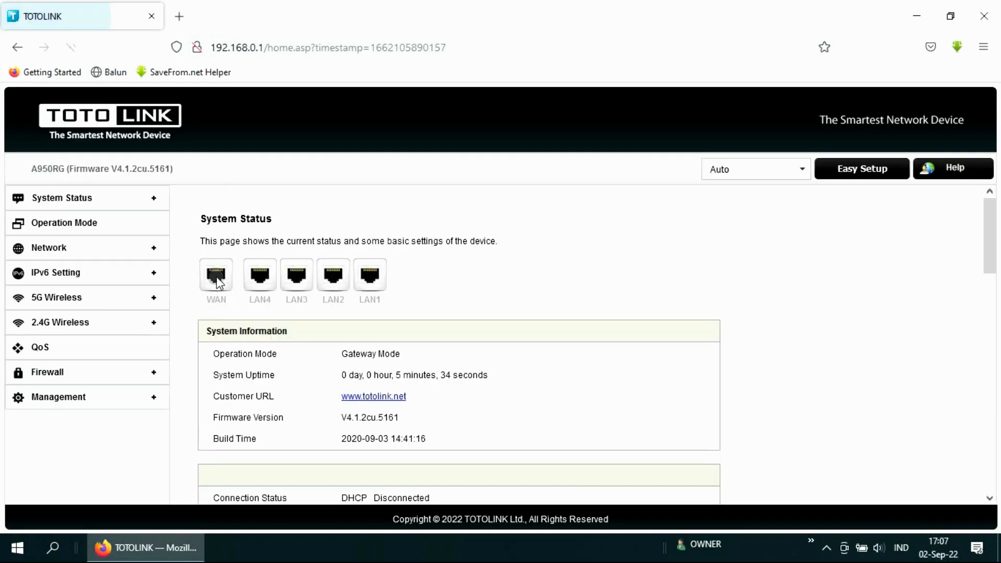
{"action": "left_click", "coordinate": [58, 297]}
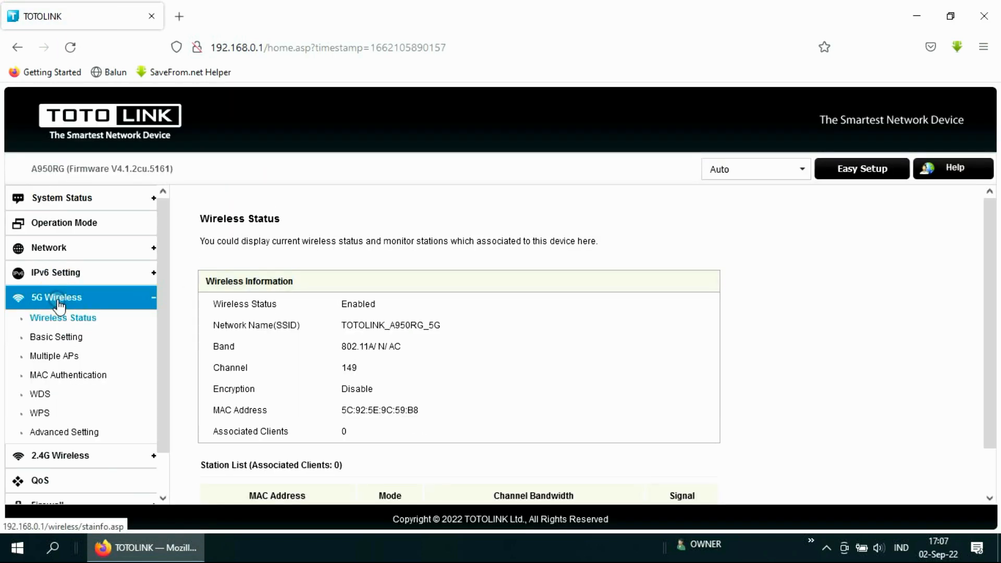
{"action": "scroll", "coordinate": [327, 339], "scroll_direction": "down", "scroll_amount": 3}
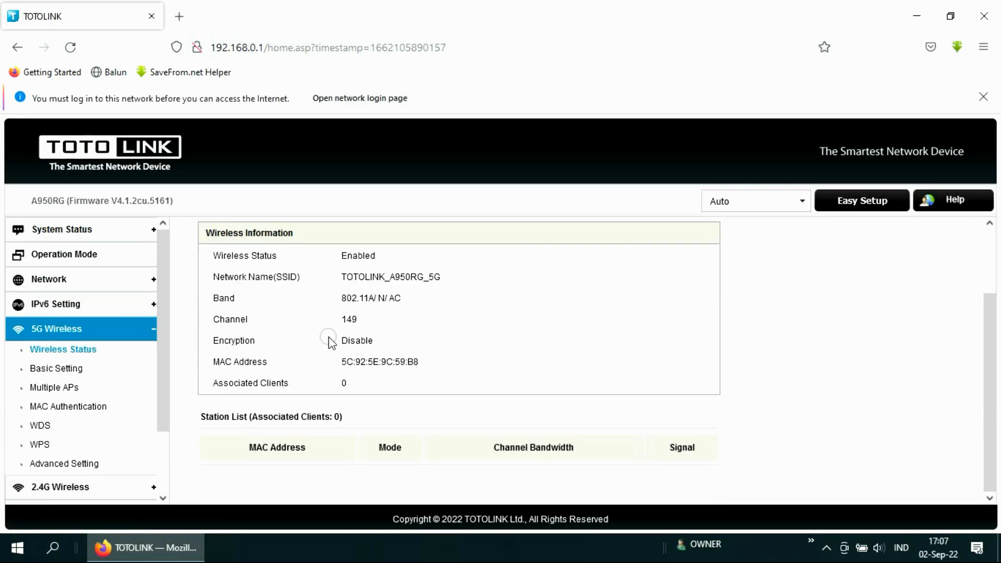
{"action": "left_click", "coordinate": [68, 368]}
Step: Set the 5G SSID to TOTOLINK 5G, keep band 802.11A/N/AC and encryption off, and apply
{"action": "scroll", "coordinate": [380, 336], "scroll_direction": "down", "scroll_amount": 3}
{"action": "left_click_drag", "start_coordinate": [440, 278], "coordinate": [221, 303]}
{"action": "key", "text": "BackSpace"}
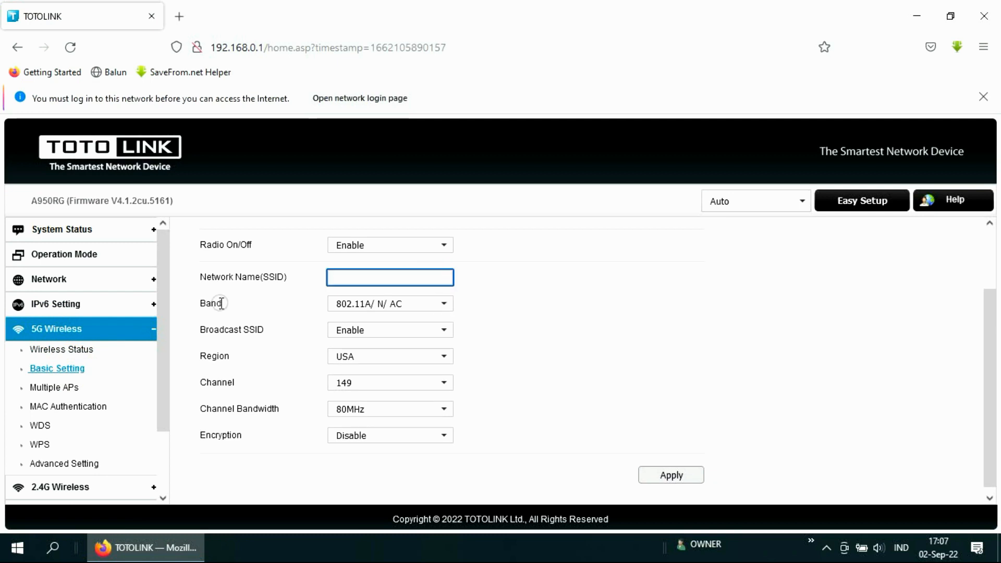
{"action": "type", "text": "TOTOLINK 5G"}
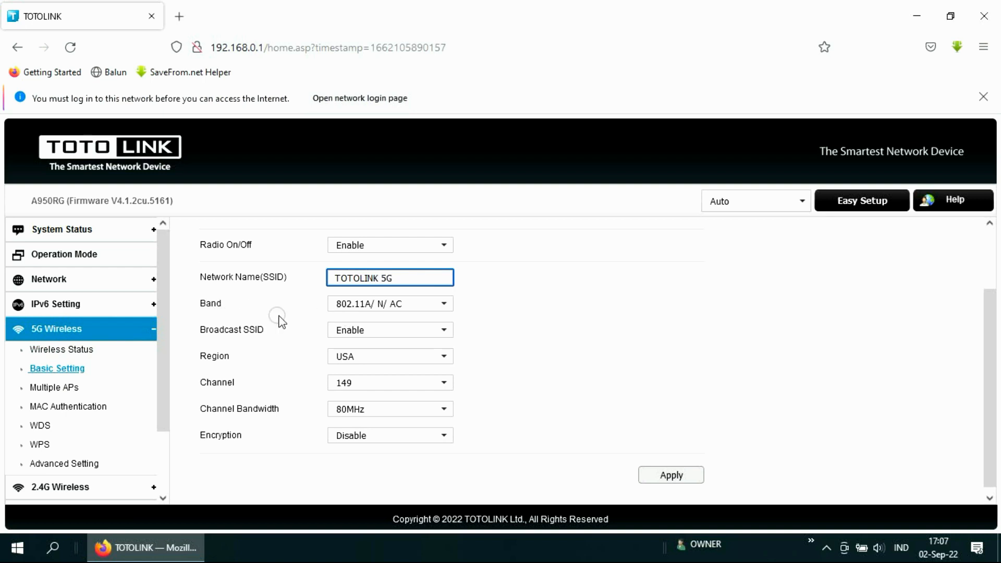
{"action": "left_click", "coordinate": [394, 307]}
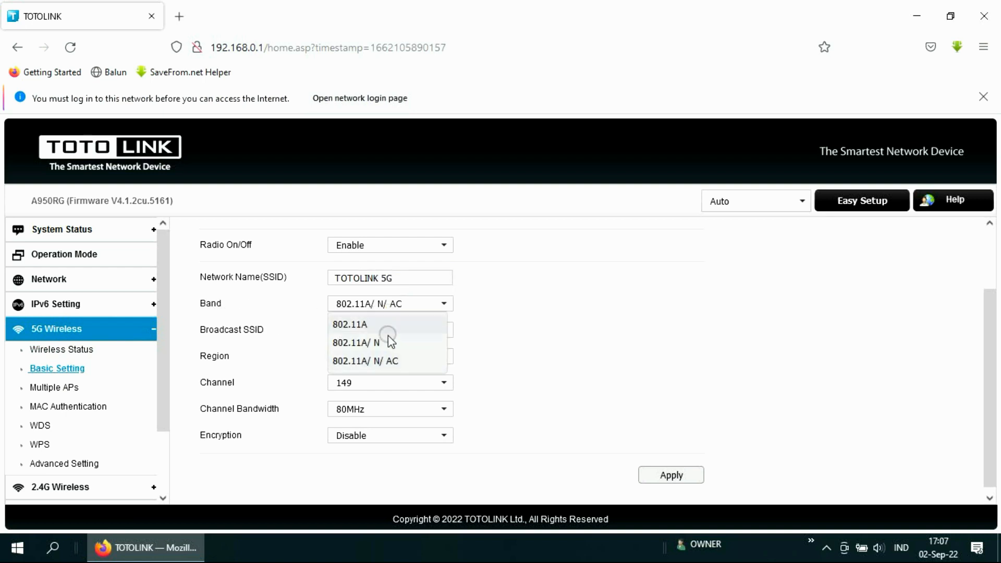
{"action": "left_click", "coordinate": [390, 364]}
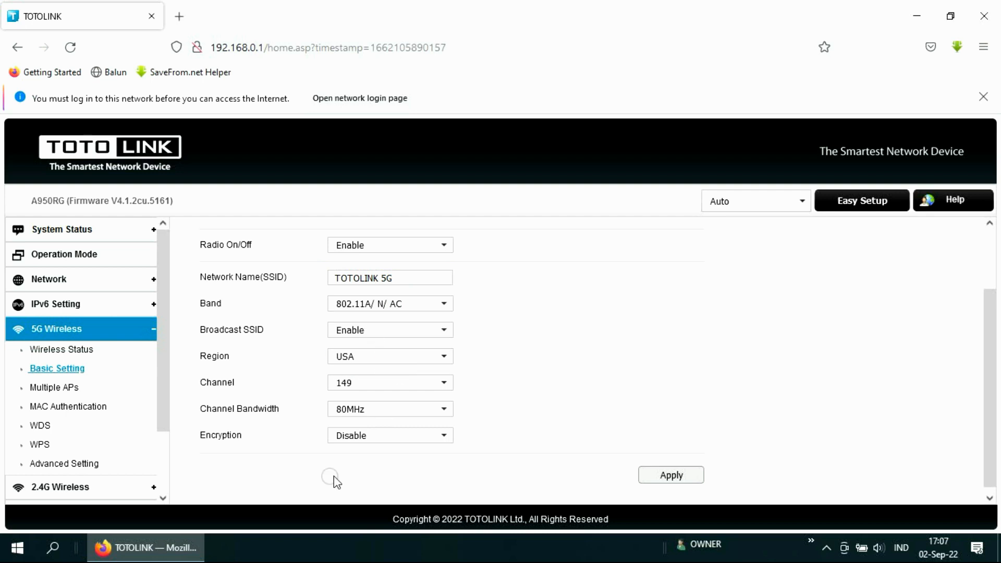
{"action": "scroll", "coordinate": [537, 381], "scroll_direction": "down", "scroll_amount": 1}
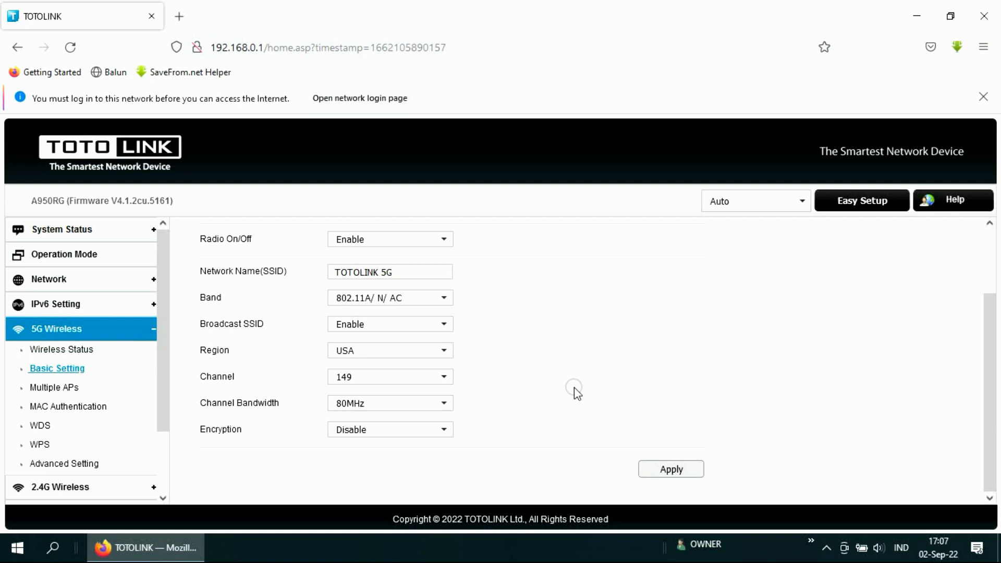
{"action": "left_click", "coordinate": [673, 468]}
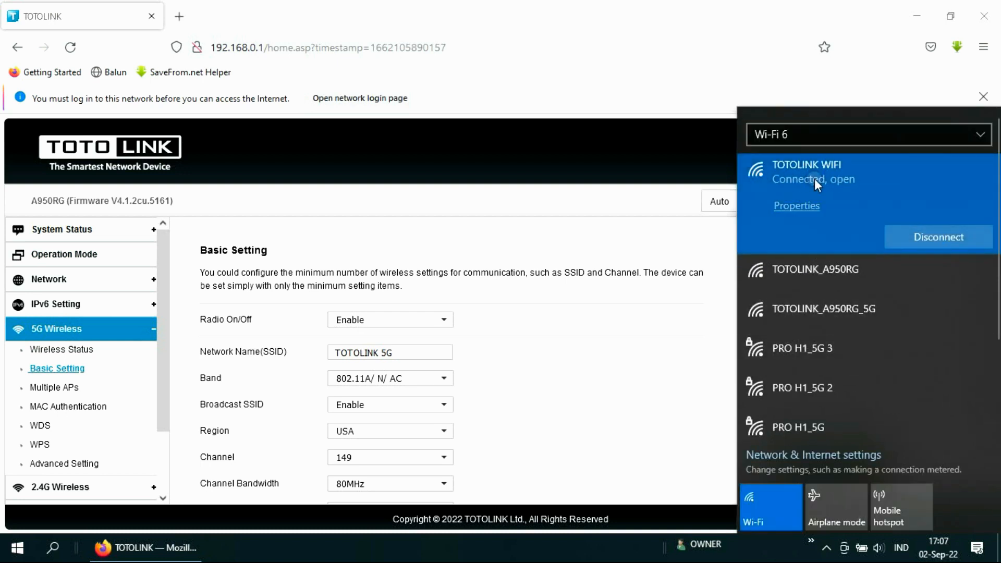
Step: Connect to TOTOLINK 5G from the tray Wi-Fi list and reopen it to confirm the connection
{"action": "left_click", "coordinate": [554, 351]}
{"action": "scroll", "coordinate": [493, 366], "scroll_direction": "down", "scroll_amount": 3}
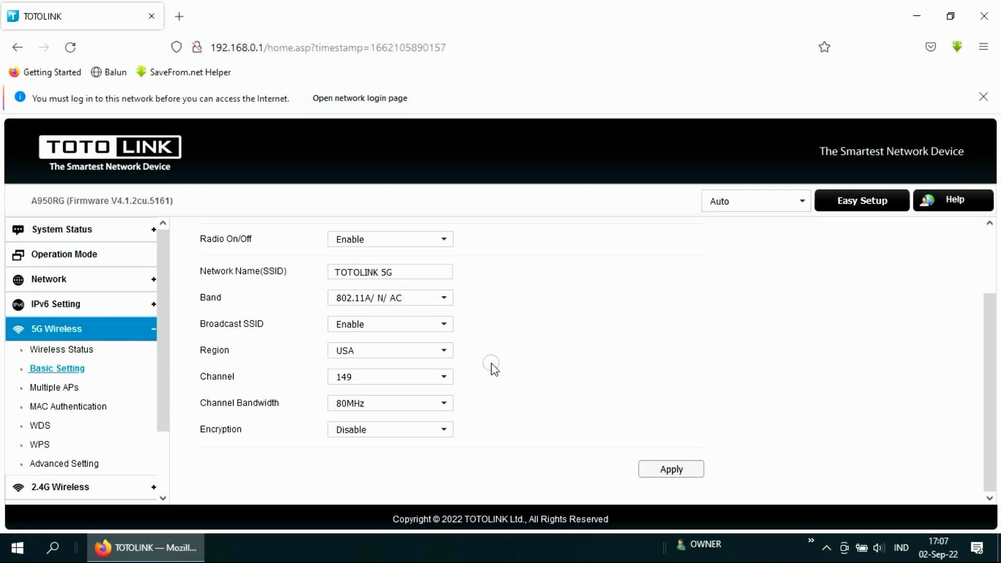
{"action": "left_click", "coordinate": [827, 548]}
{"action": "left_click", "coordinate": [811, 521]}
{"action": "scroll", "coordinate": [863, 374], "scroll_direction": "down", "scroll_amount": 3}
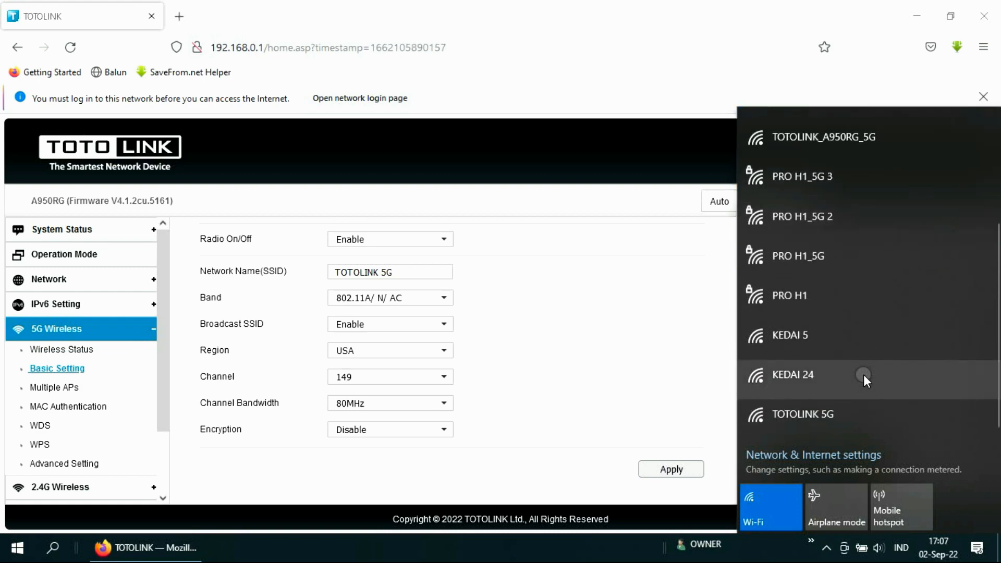
{"action": "left_click", "coordinate": [792, 415]}
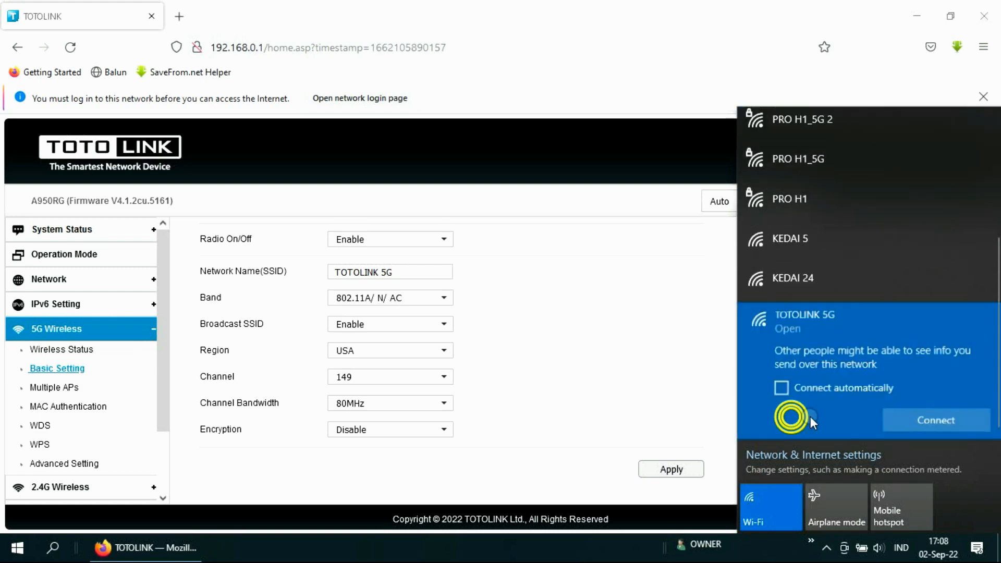
{"action": "left_click", "coordinate": [944, 422]}
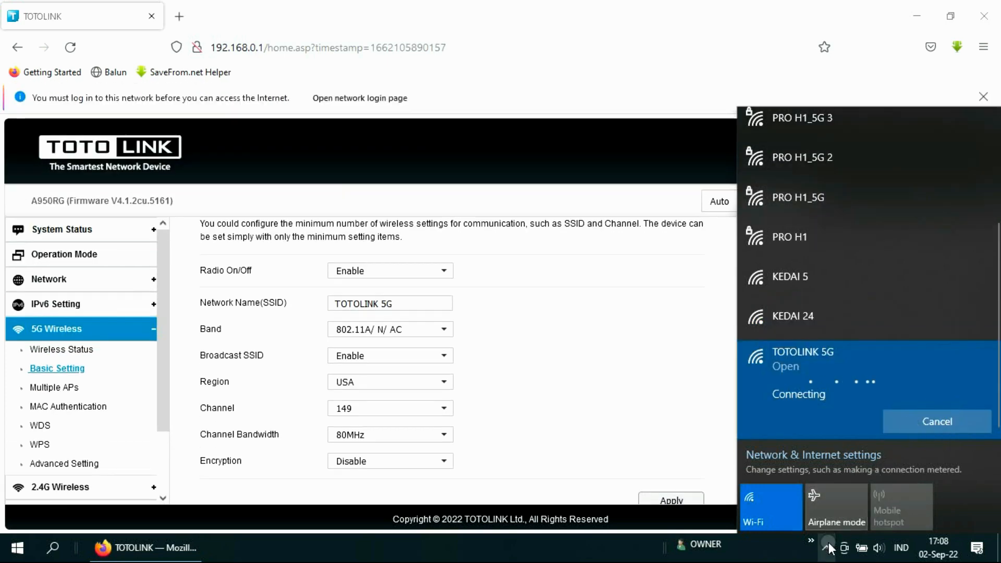
{"action": "left_click", "coordinate": [826, 547]}
{"action": "left_click", "coordinate": [811, 519]}
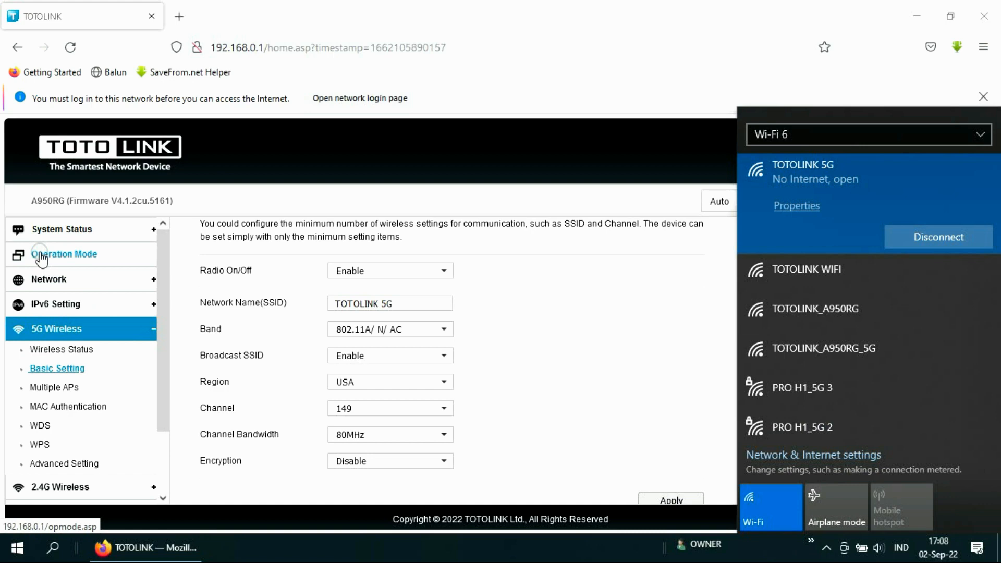
Step: Change Operation Mode from Gateway Mode to Bridge Mode and apply, letting the router reload
{"action": "left_click", "coordinate": [65, 254]}
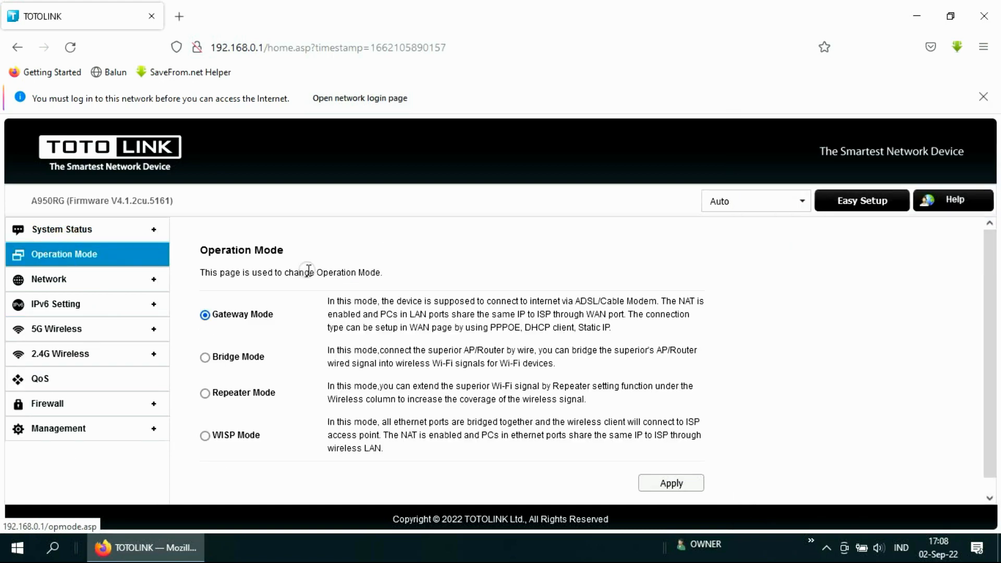
{"action": "scroll", "coordinate": [309, 270], "scroll_direction": "down", "scroll_amount": 1}
{"action": "left_click", "coordinate": [205, 346]}
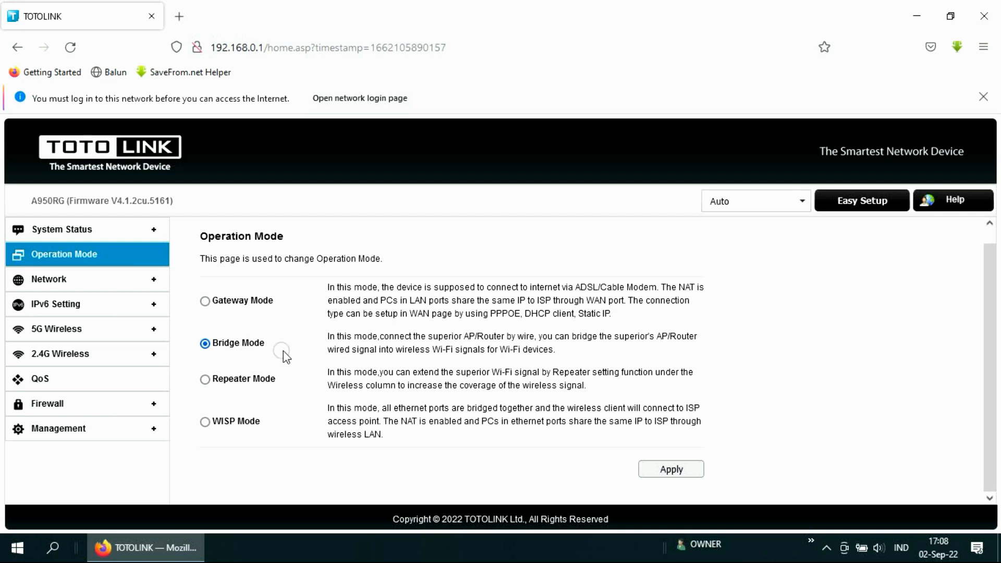
{"action": "left_click", "coordinate": [676, 468]}
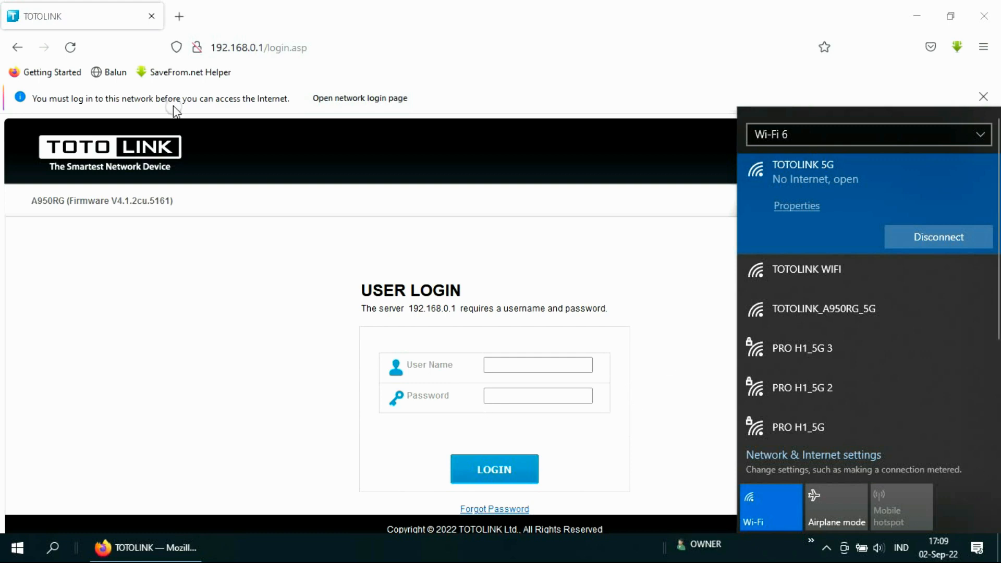
Step: Log back in to the router with the admin credentials, confirm Bridge Mode under Operation Mode, and expand Management
{"action": "left_click", "coordinate": [71, 48]}
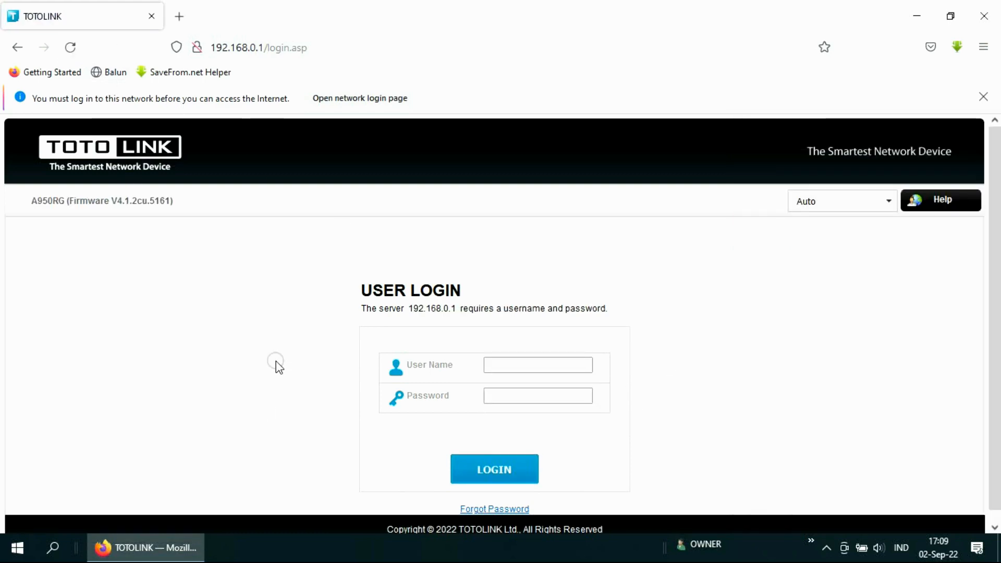
{"action": "scroll", "coordinate": [479, 380], "scroll_direction": "down", "scroll_amount": 1}
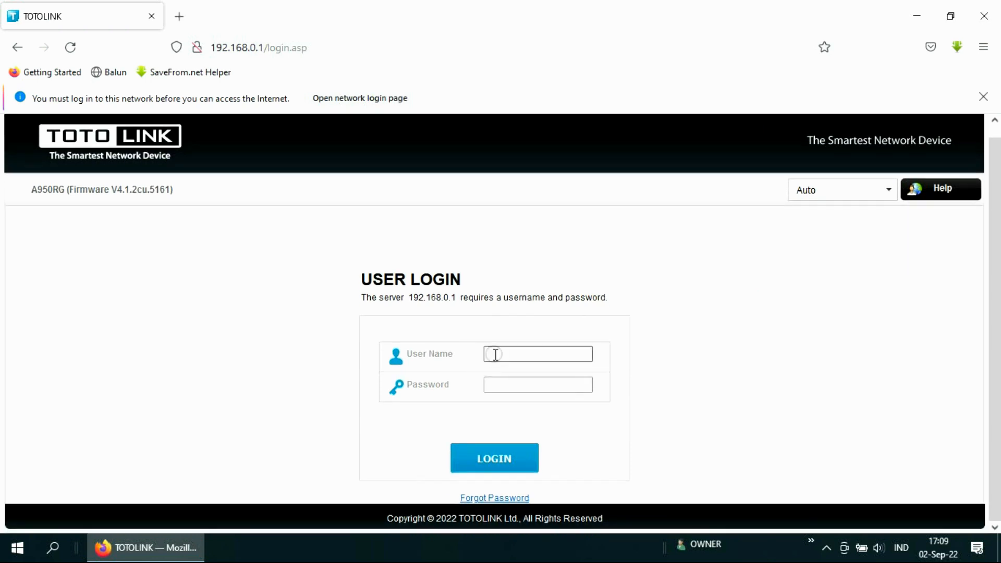
{"action": "left_click", "coordinate": [495, 353]}
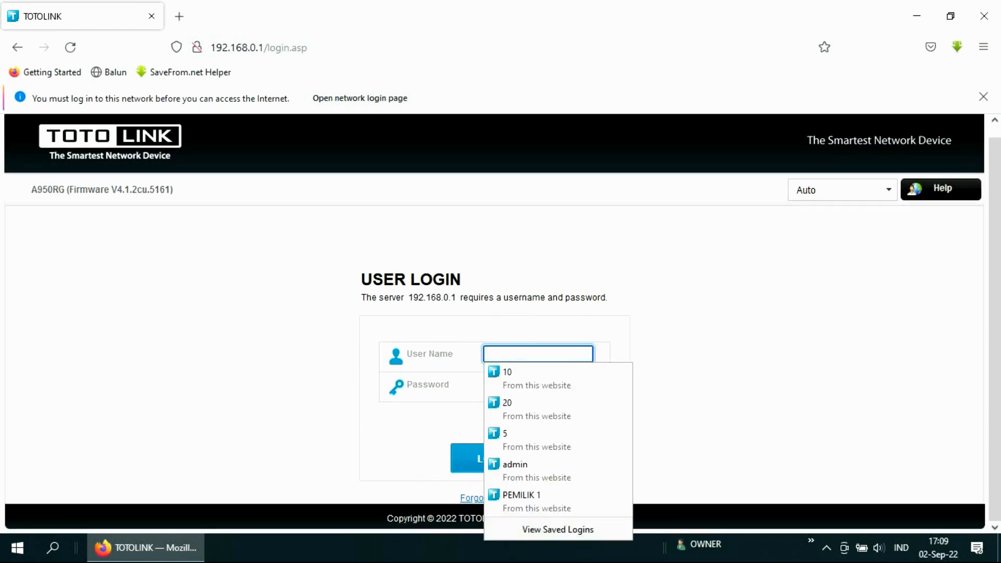
{"action": "type", "text": "admin"}
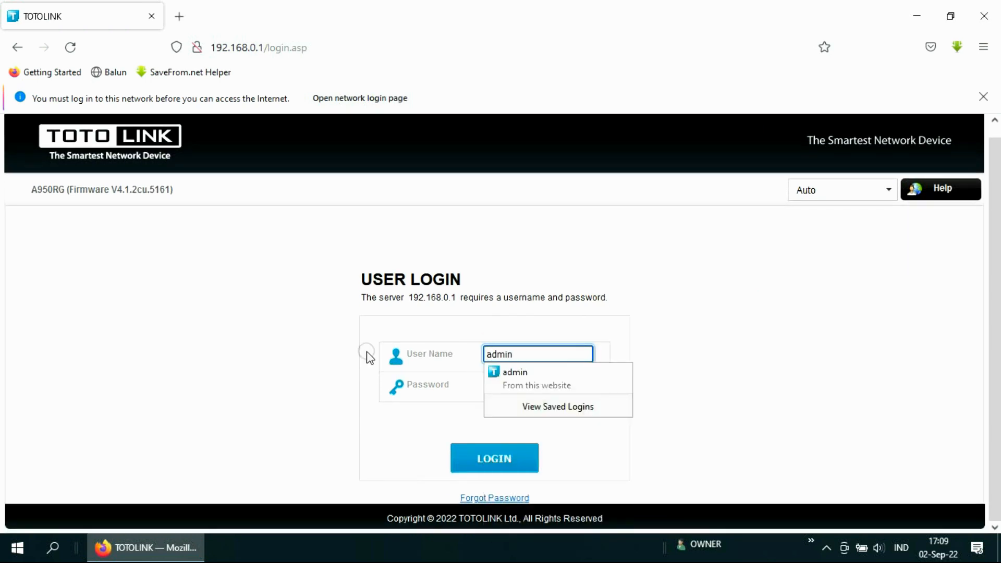
{"action": "left_click", "coordinate": [297, 351]}
{"action": "left_click", "coordinate": [532, 383]}
{"action": "type", "text": "admin"}
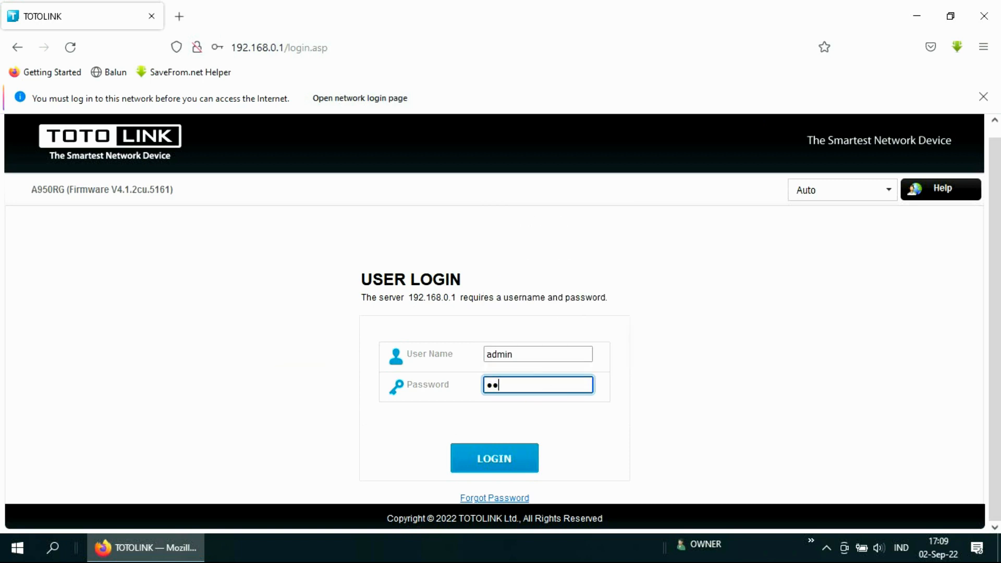
{"action": "left_click", "coordinate": [478, 462]}
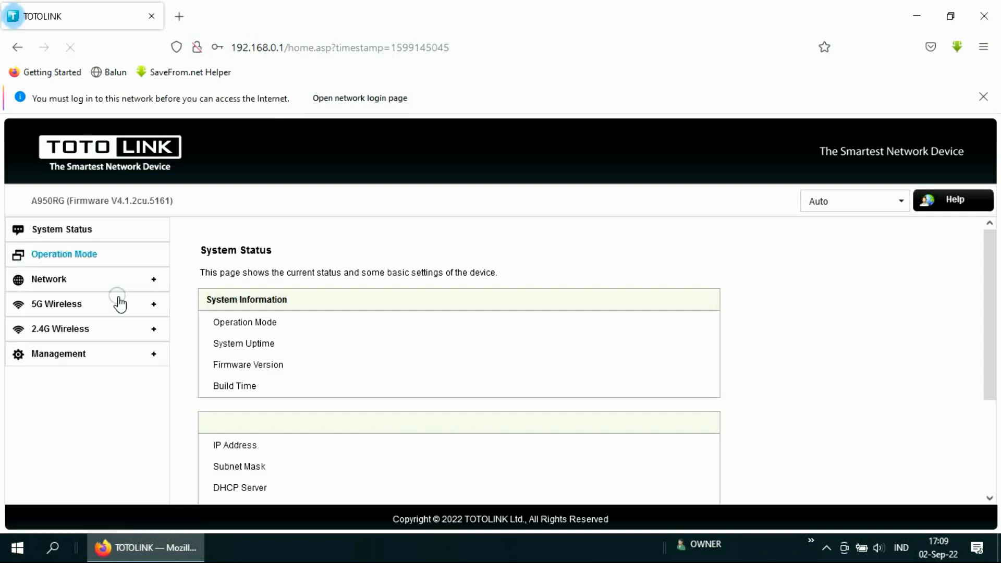
{"action": "left_click", "coordinate": [99, 254]}
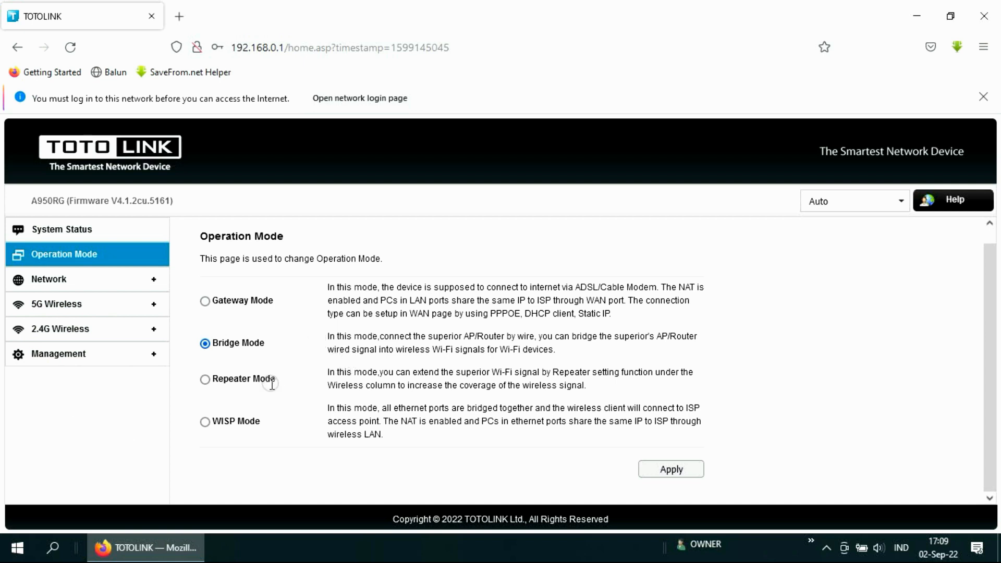
{"action": "left_click", "coordinate": [131, 358]}
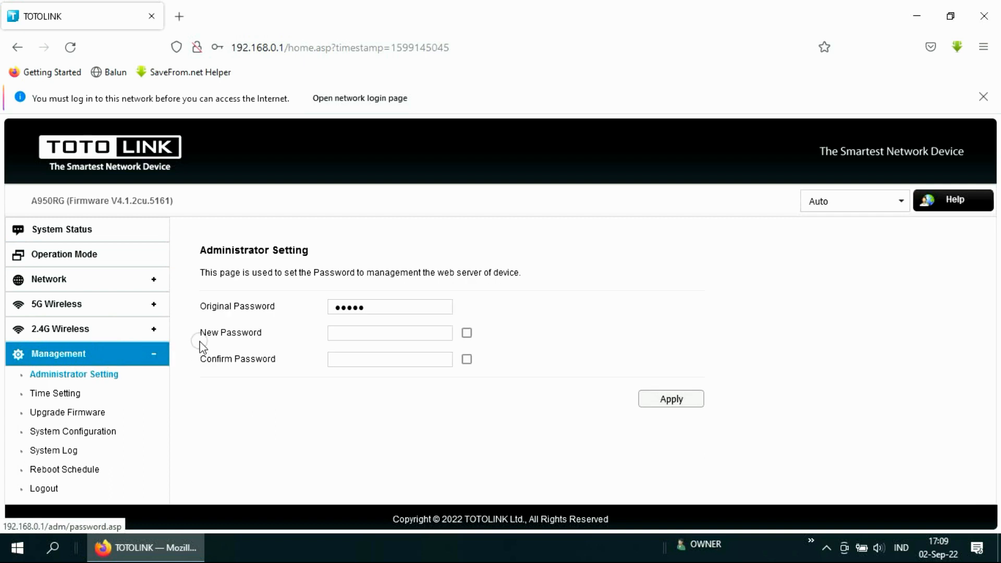
{"action": "left_click", "coordinate": [83, 374]}
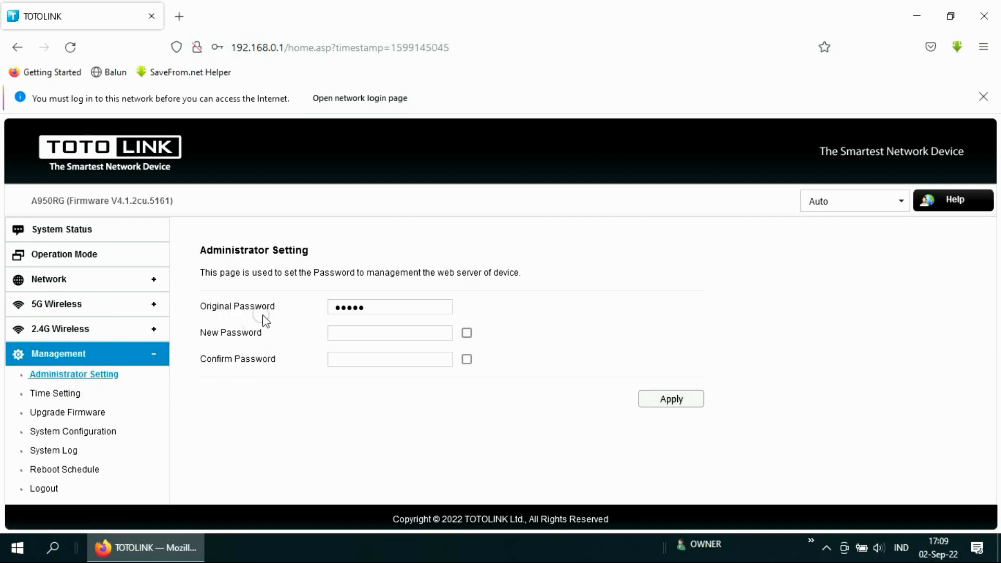
{"action": "double_click", "coordinate": [377, 308]}
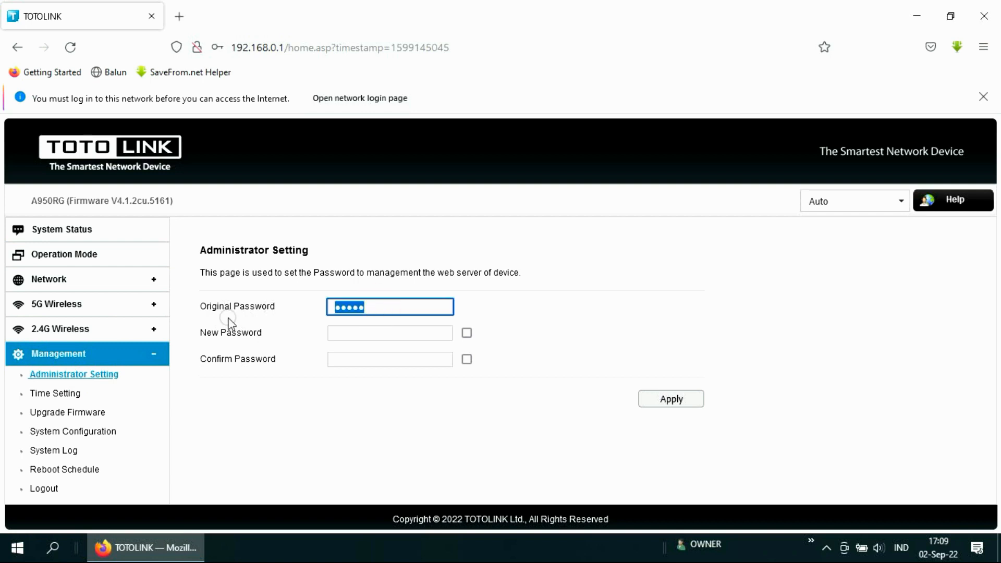
{"action": "left_click", "coordinate": [354, 339]}
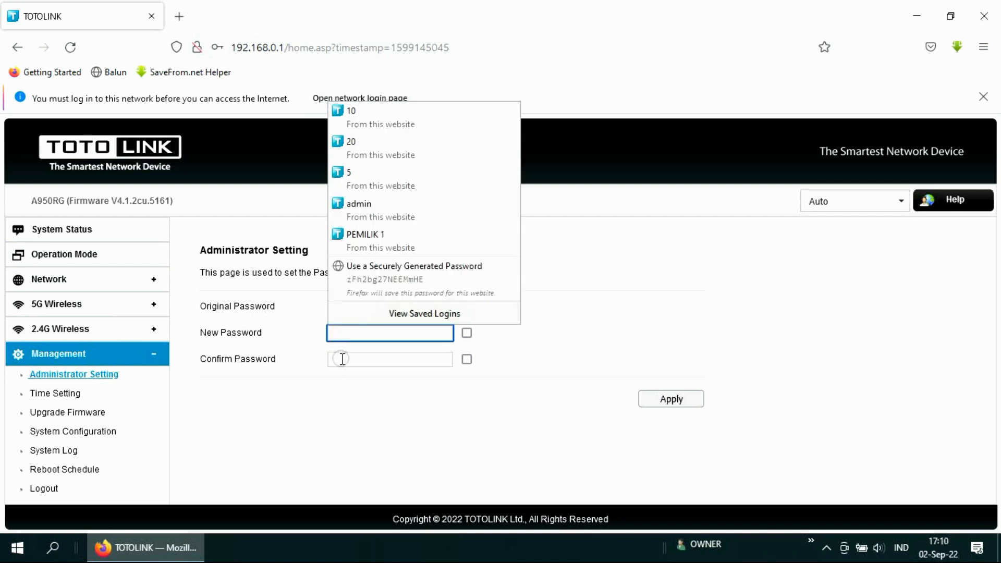
{"action": "left_click", "coordinate": [342, 359]}
{"action": "left_click", "coordinate": [394, 417]}
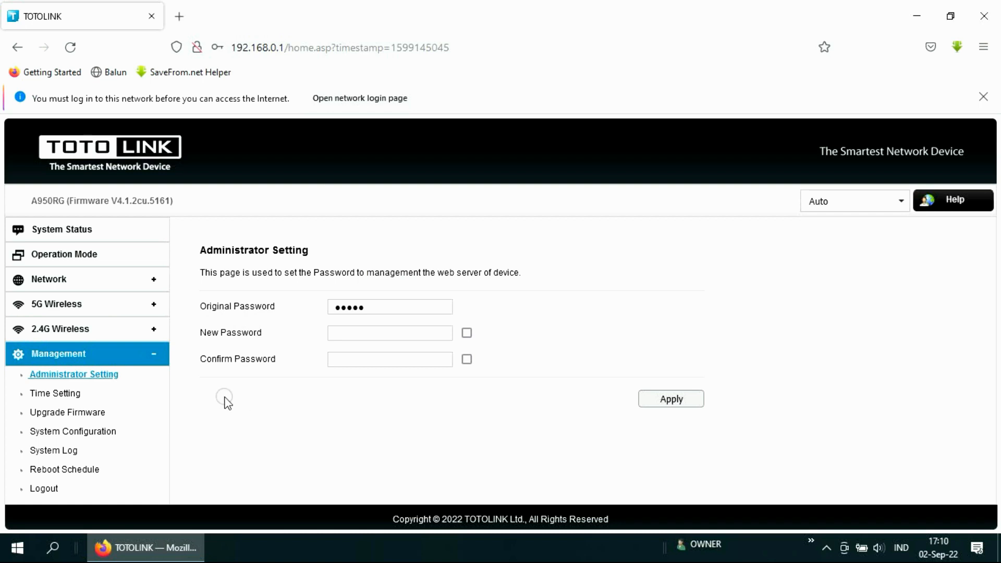
{"action": "left_click", "coordinate": [65, 371]}
Step: Disconnect the PC from the TOTOLINK 5G Wi-Fi network and connect to it again
{"action": "left_click", "coordinate": [826, 549]}
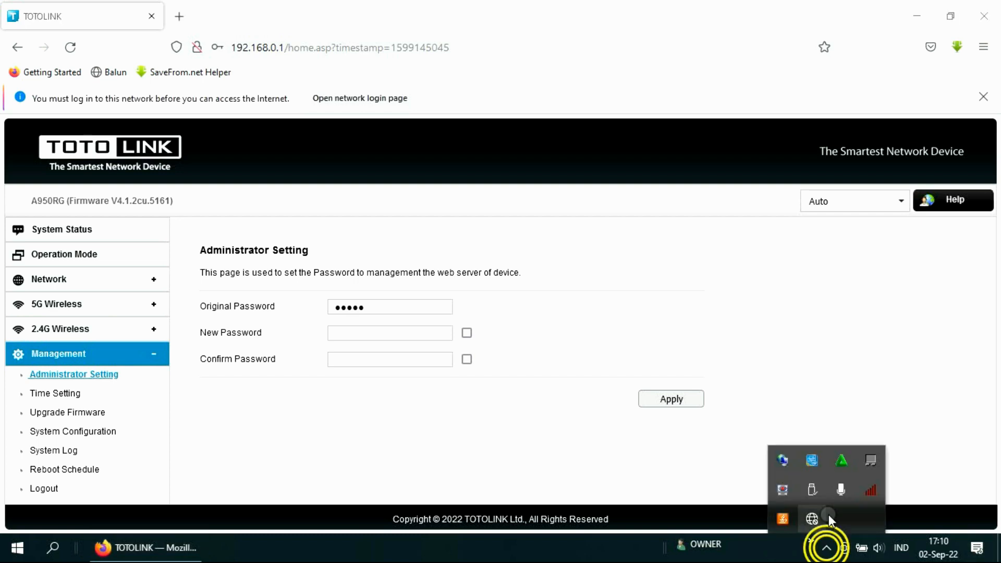
{"action": "left_click", "coordinate": [811, 515]}
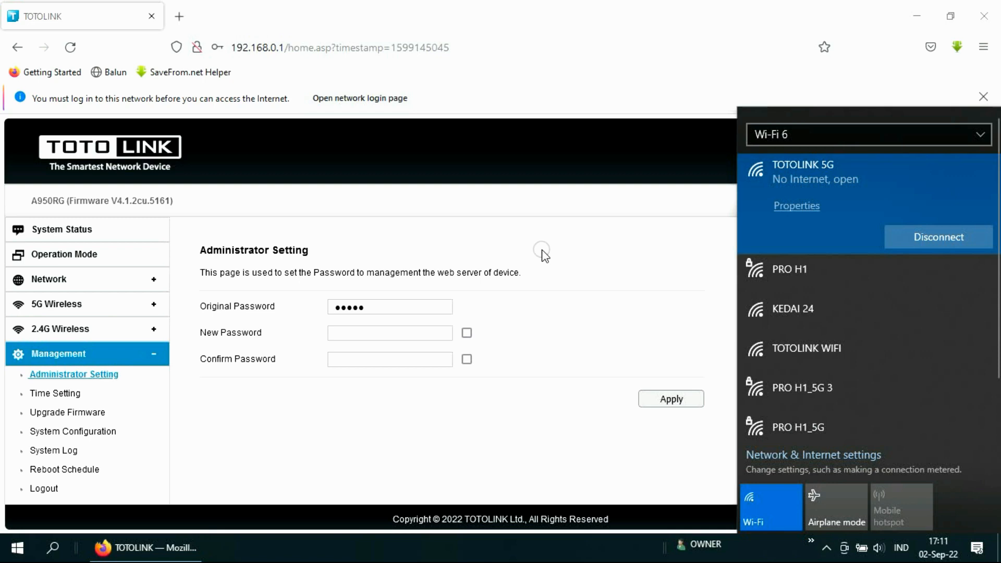
{"action": "left_click", "coordinate": [942, 237]}
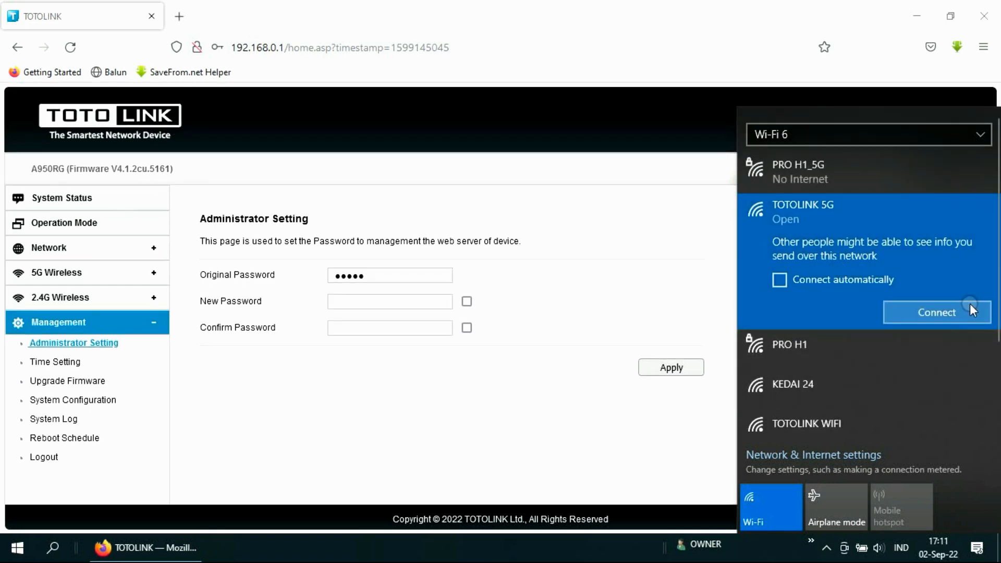
{"action": "left_click", "coordinate": [970, 308]}
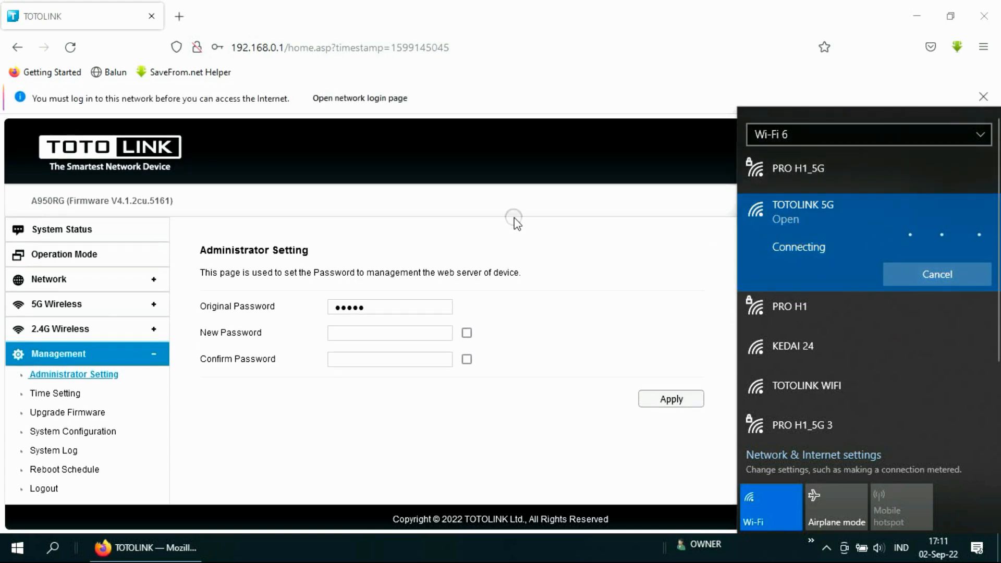
Step: Open the MikroTik hotspot login page and submit it as admin with an empty password
{"action": "left_click", "coordinate": [390, 98]}
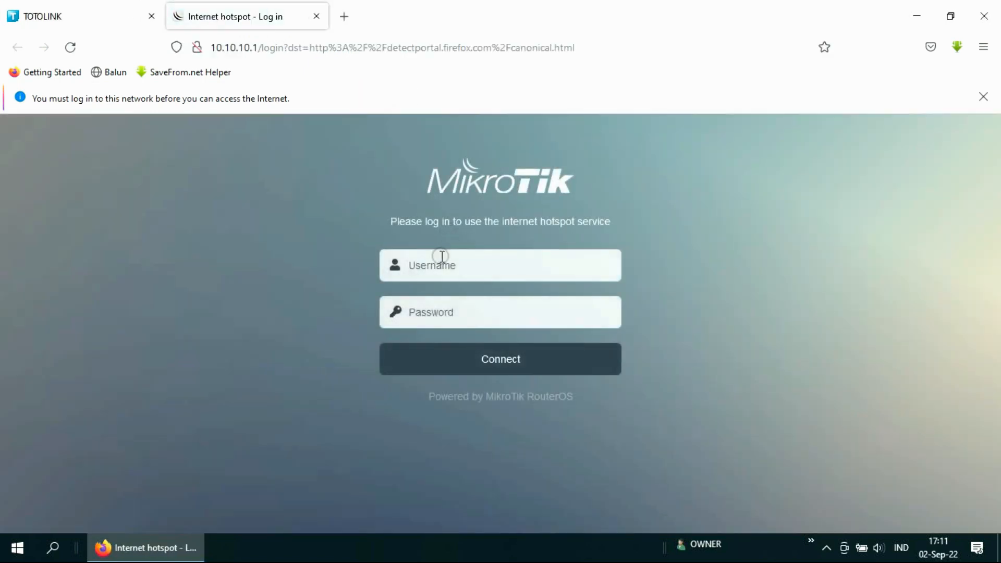
{"action": "left_click", "coordinate": [434, 267]}
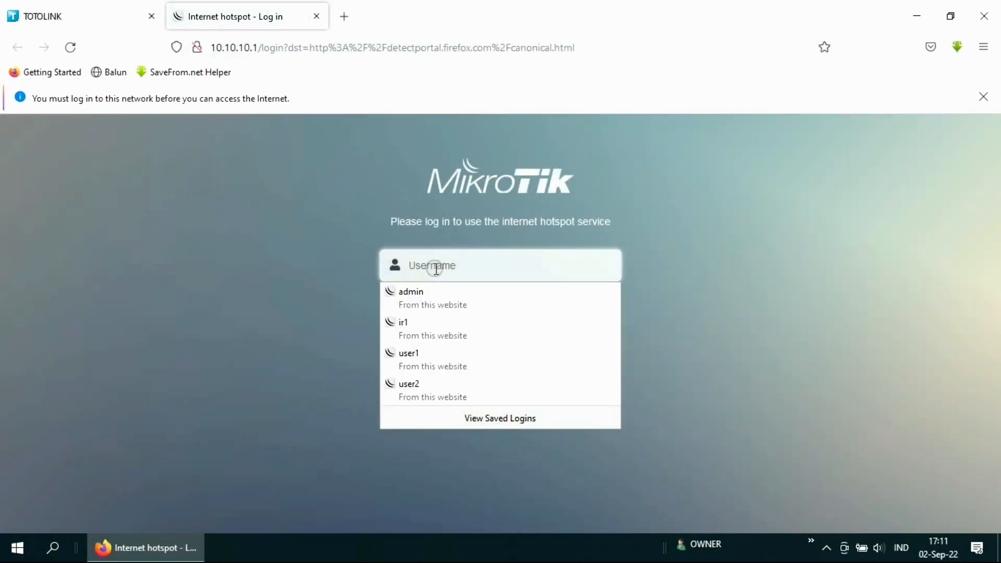
{"action": "left_click", "coordinate": [427, 298]}
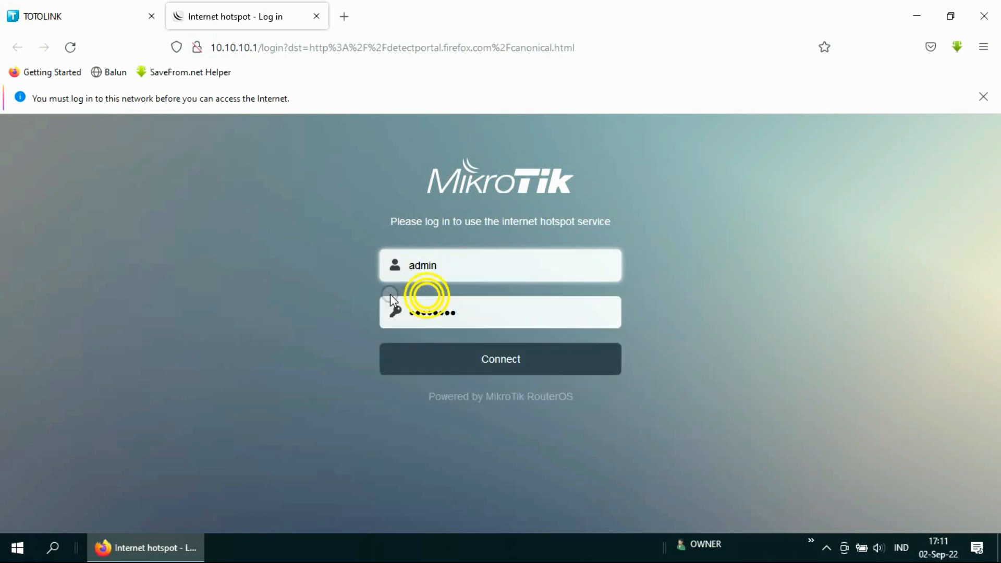
{"action": "double_click", "coordinate": [464, 310]}
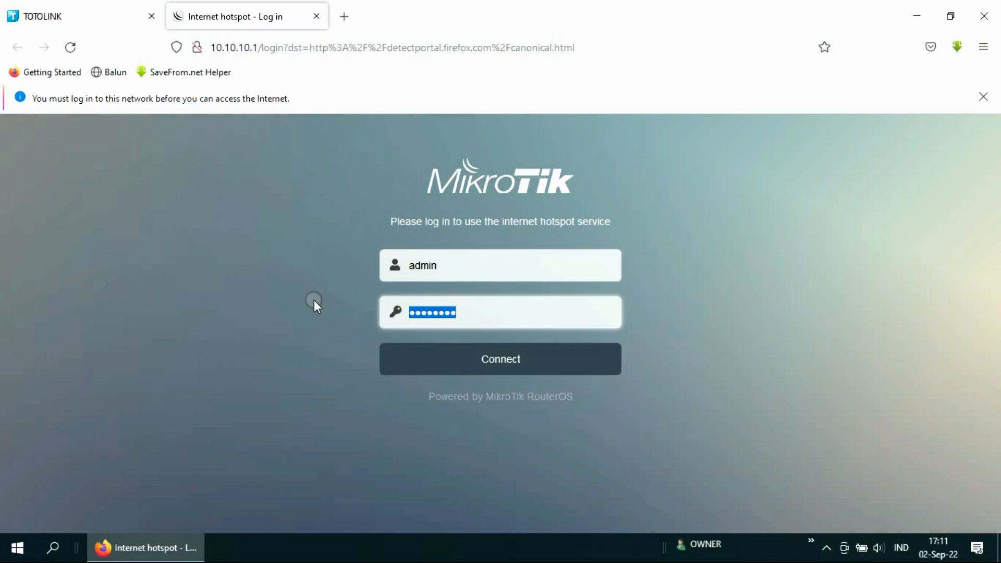
{"action": "key", "text": "BackSpace"}
{"action": "key", "text": "Escape"}
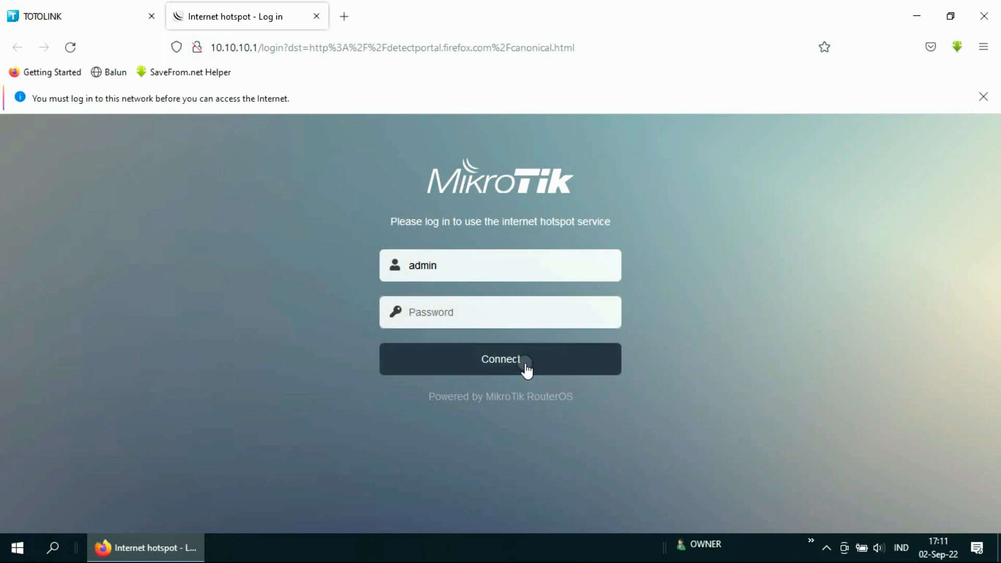
{"action": "left_click", "coordinate": [520, 363]}
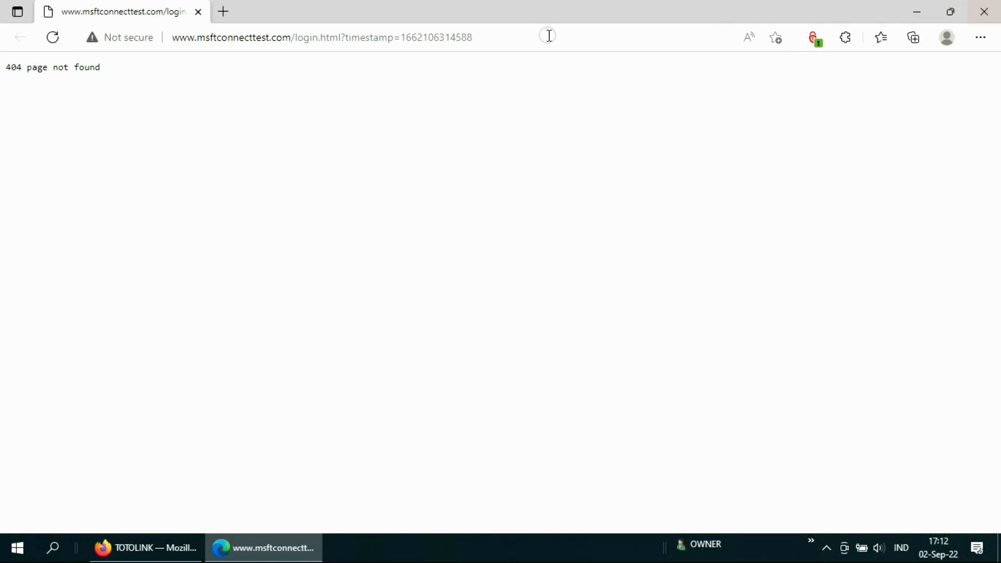
Step: Search Bing for 'g' in a new Edge tab to verify internet access
{"action": "left_click", "coordinate": [223, 12]}
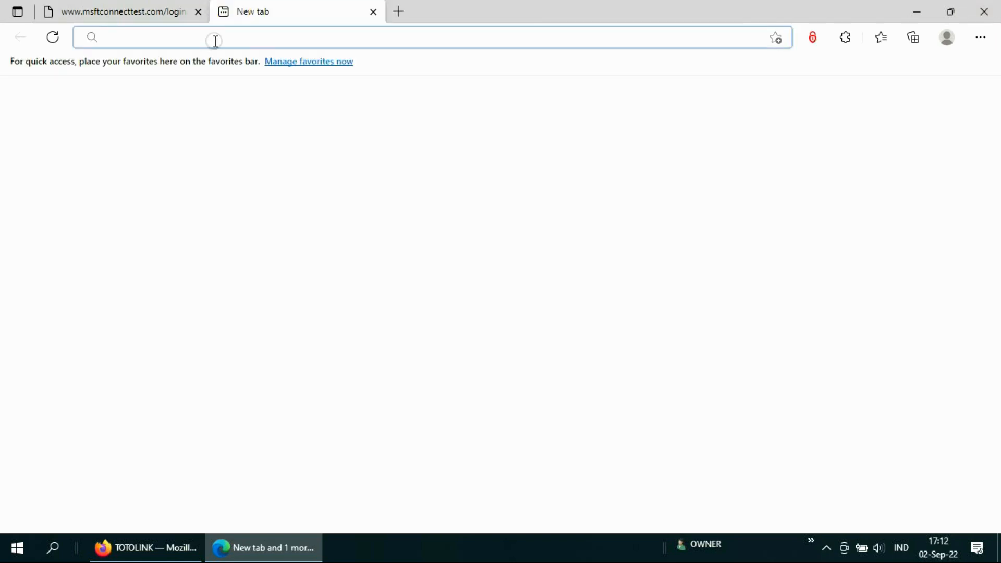
{"action": "type", "text": "g"}
{"action": "key", "text": "Return"}
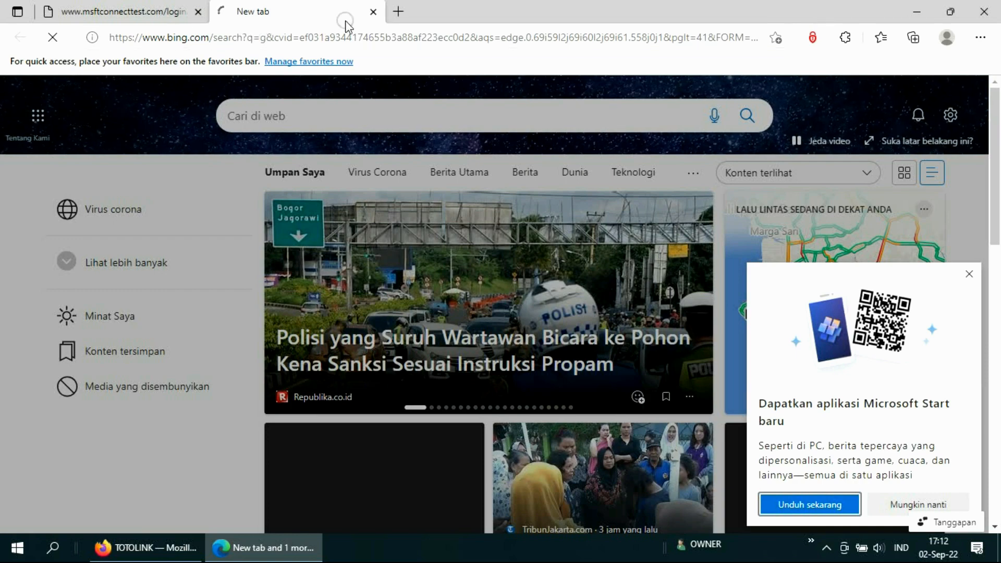
Step: Close the 404 msftconnecttest tab and bring the Firefox TOTOLINK window forward
{"action": "left_click", "coordinate": [191, 13]}
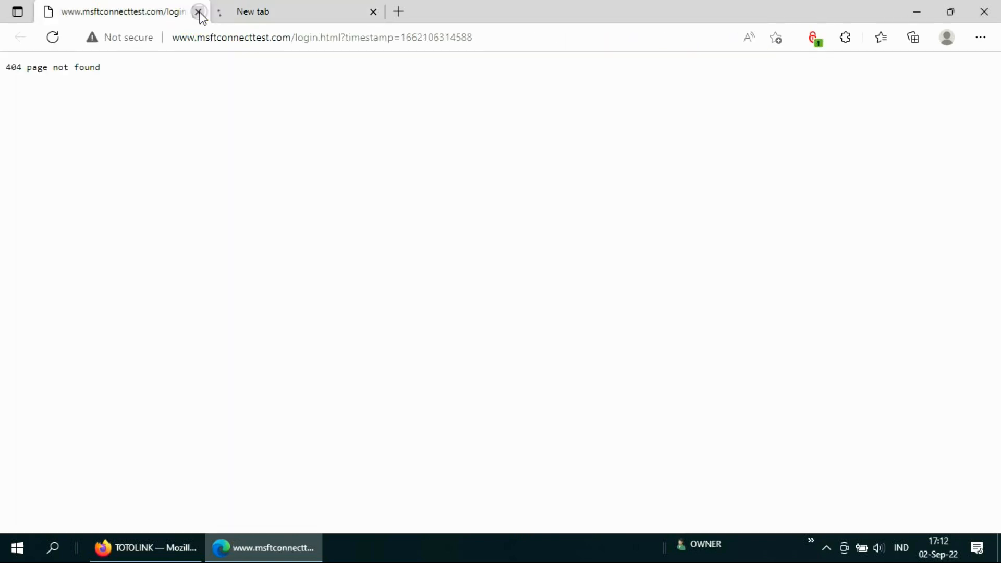
{"action": "left_click", "coordinate": [200, 12]}
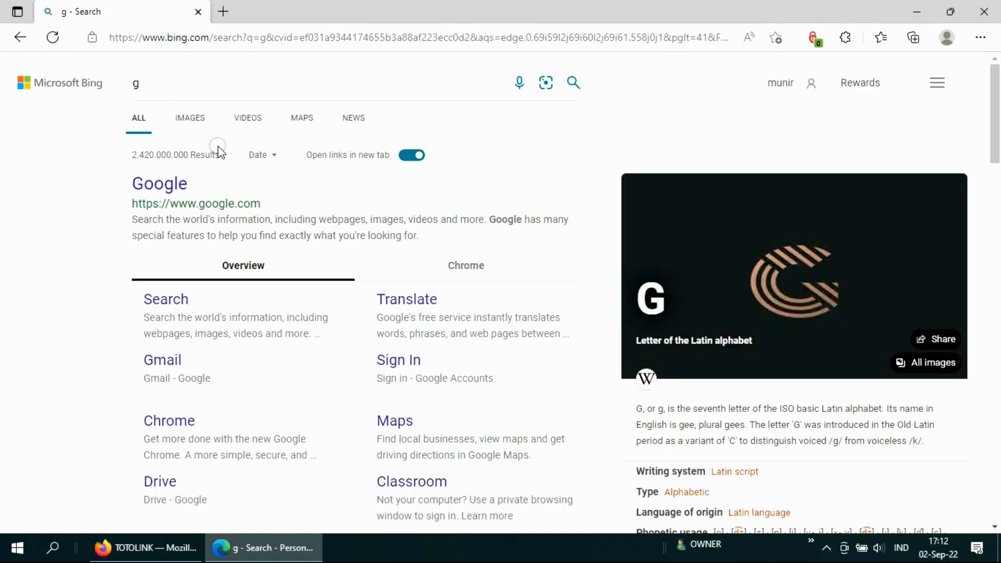
{"action": "left_click", "coordinate": [69, 53]}
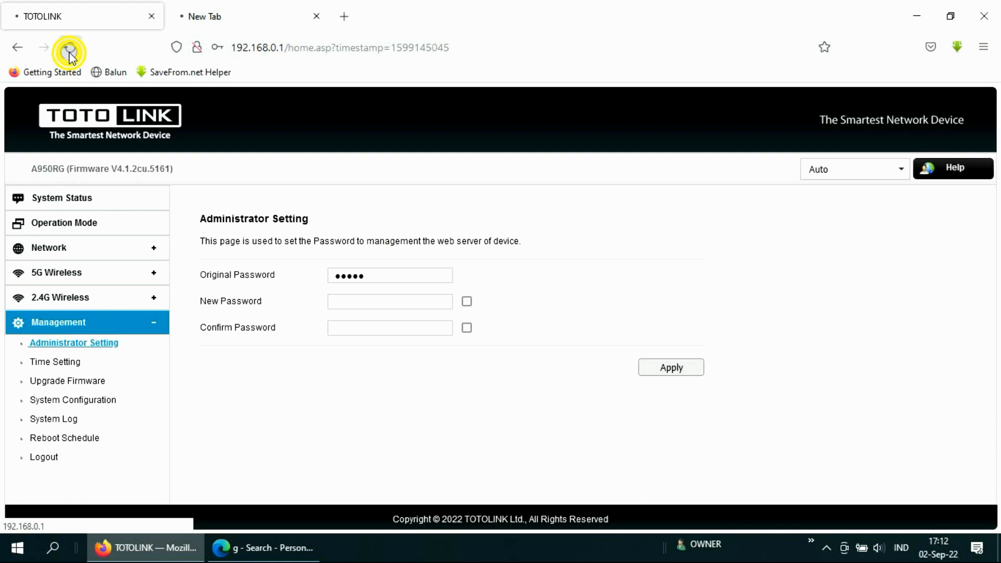
Step: Reload the TOTOLINK admin page in Firefox, then close its tab
{"action": "left_click", "coordinate": [69, 52]}
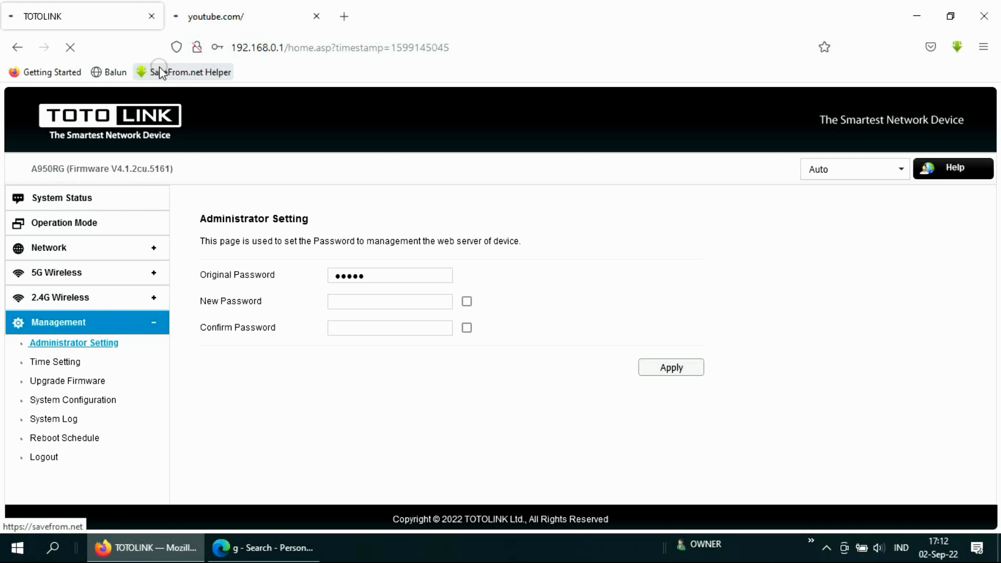
{"action": "left_click", "coordinate": [151, 17]}
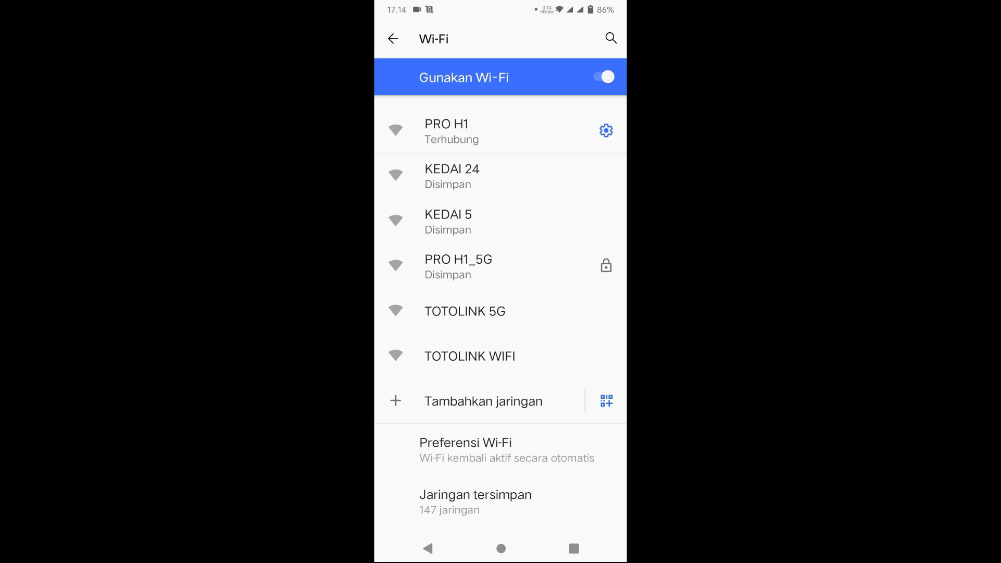
Step: Join TOTOLINK WIFI on the phone, log in to the hotspot as user1, and go home
{"action": "left_click", "coordinate": [485, 356]}
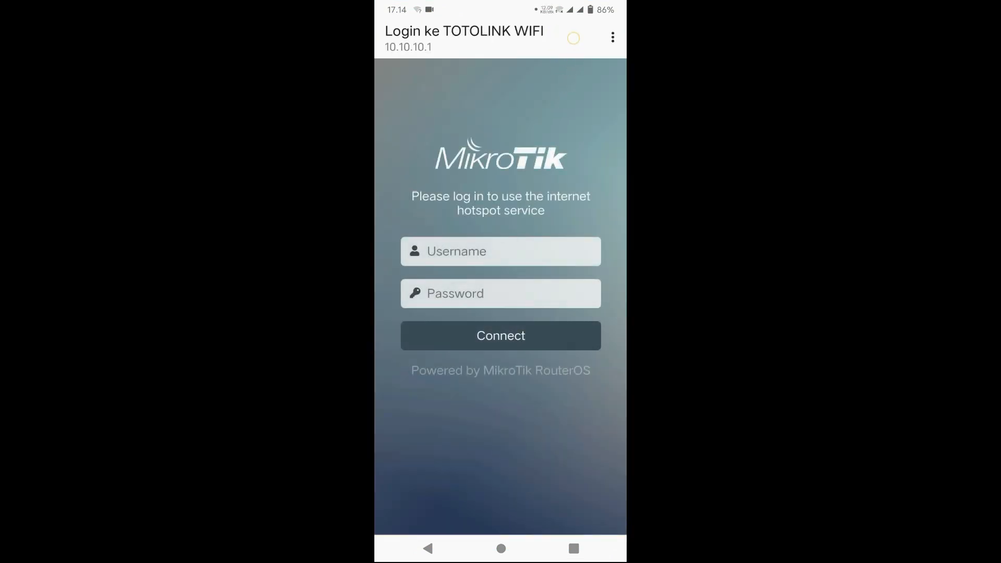
{"action": "left_click", "coordinate": [501, 252]}
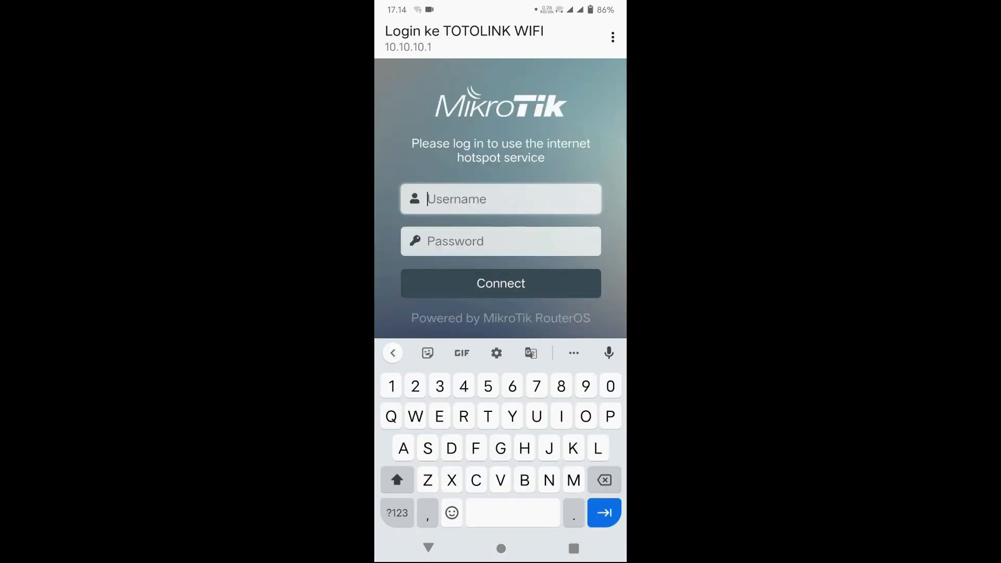
{"action": "left_click", "coordinate": [408, 474]}
{"action": "type", "text": "user1"}
{"action": "left_click", "coordinate": [514, 278]}
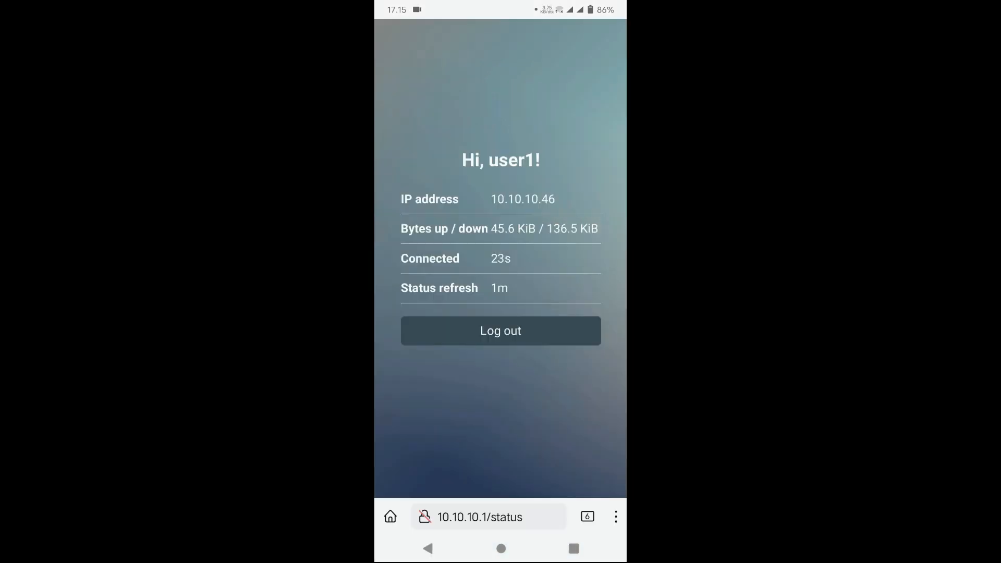
{"action": "left_click", "coordinate": [500, 548]}
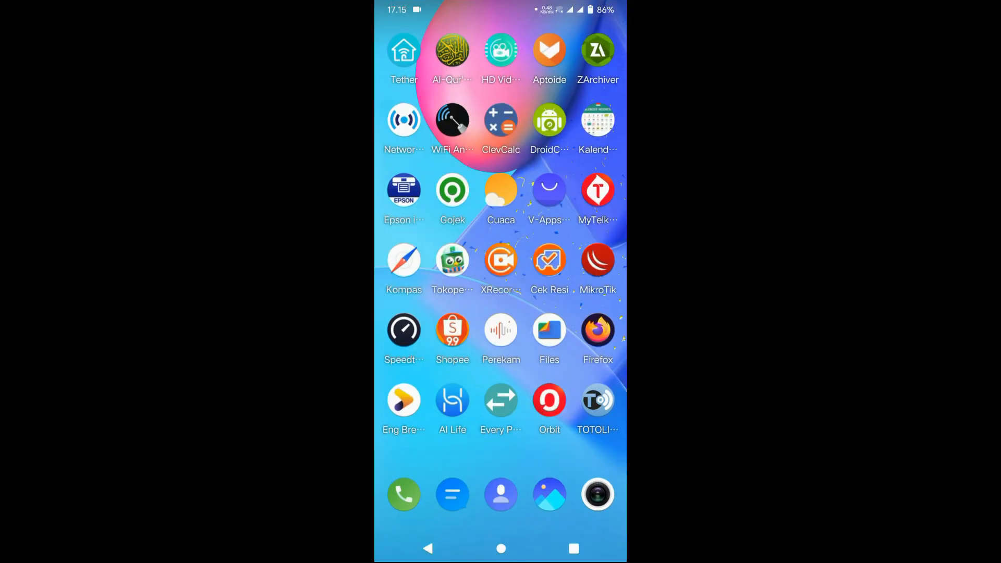
Step: Open YouTube's home feed and start the FERDY SAMBO TERTIPU news video
{"action": "left_click", "coordinate": [501, 548]}
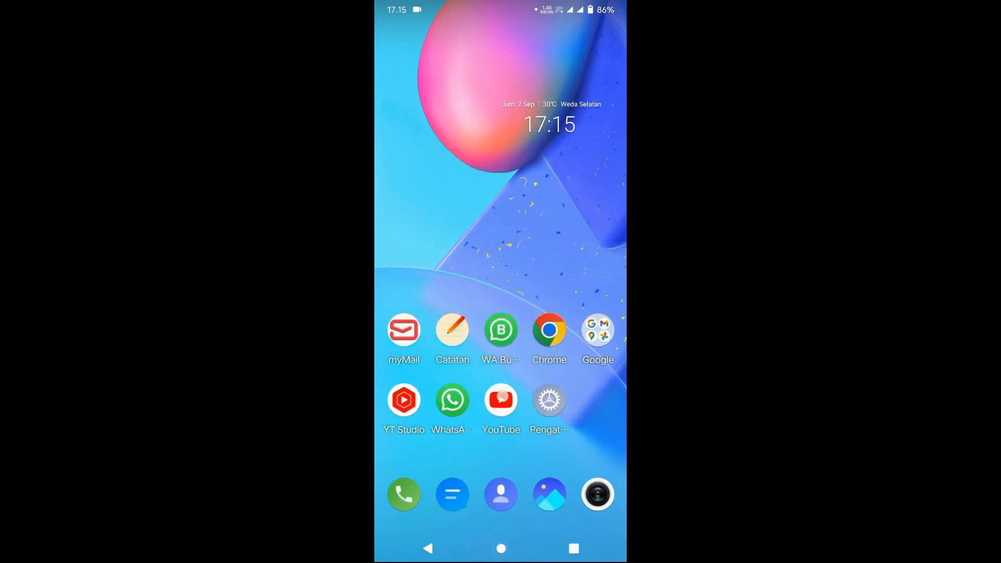
{"action": "left_click", "coordinate": [500, 400]}
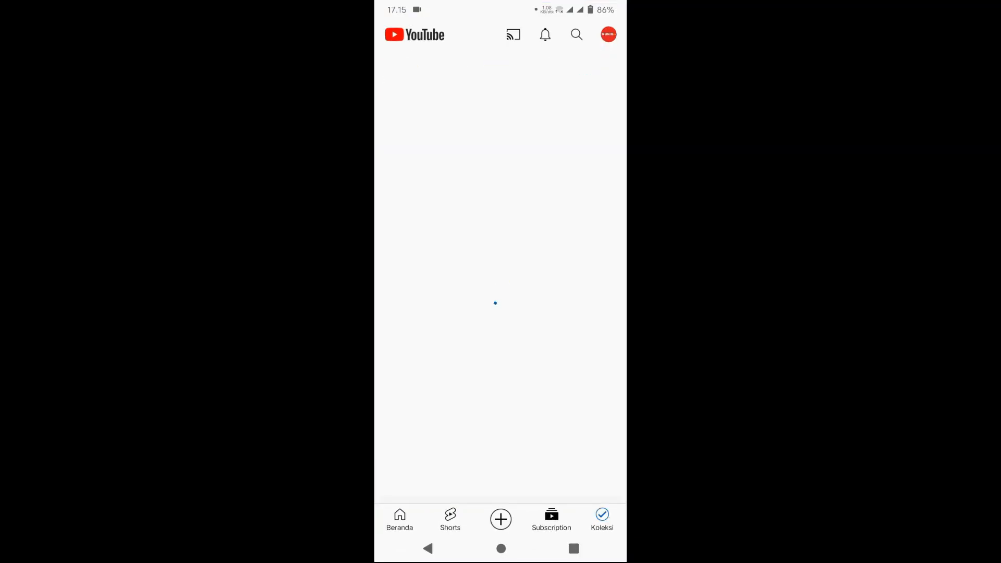
{"action": "left_click", "coordinate": [409, 519]}
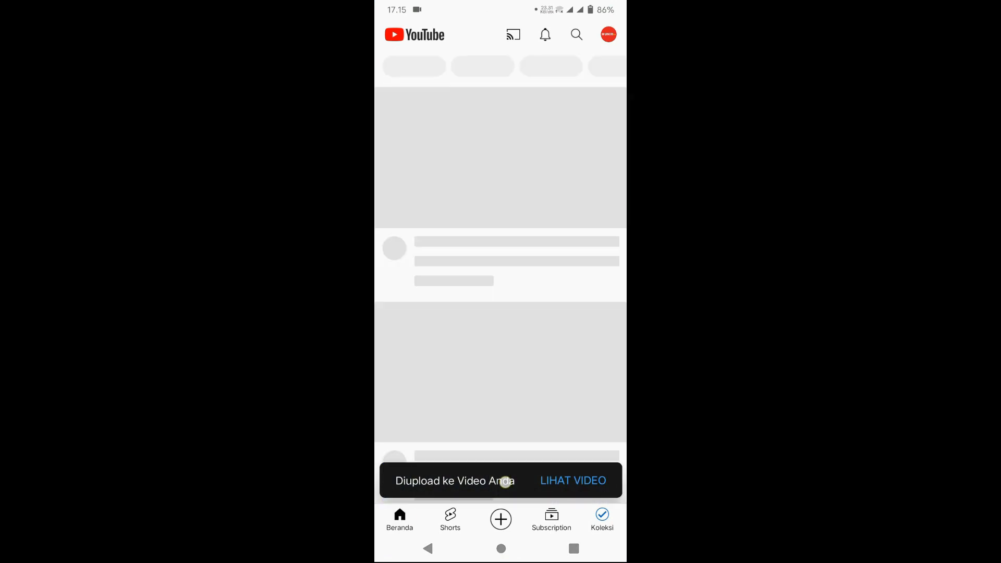
{"action": "scroll", "coordinate": [501, 292], "scroll_direction": "down", "scroll_amount": 1}
{"action": "left_click", "coordinate": [500, 376]}
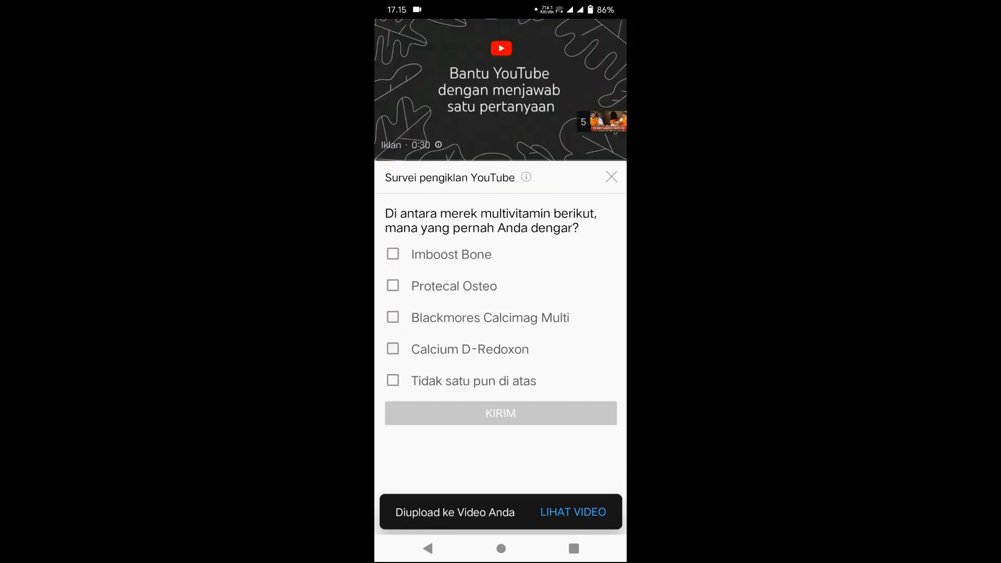
Step: Lower the volume, close the ad survey, skip the ad, and expand quick settings
{"action": "key", "text": "XF86AudioLowerVolume"}
{"action": "left_click", "coordinate": [514, 127]}
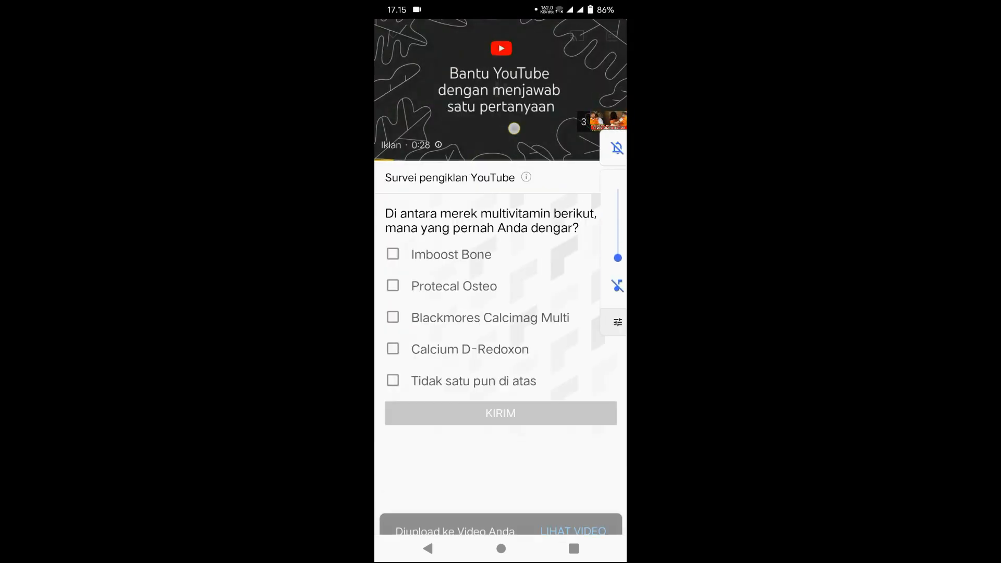
{"action": "left_click", "coordinate": [612, 176]}
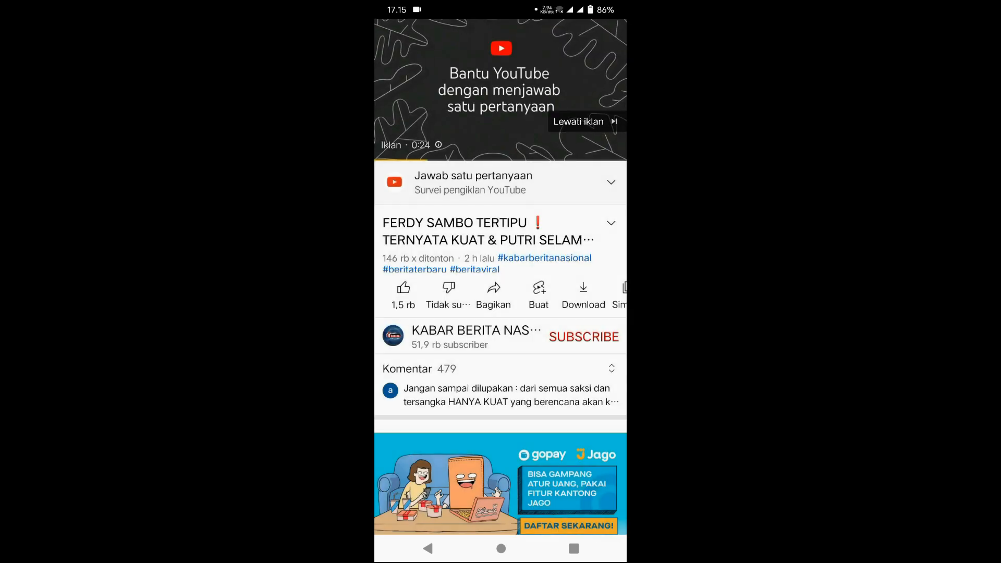
{"action": "left_click", "coordinate": [580, 124]}
{"action": "left_click_drag", "start_coordinate": [500, 8], "coordinate": [500, 260]}
{"action": "left_click_drag", "start_coordinate": [500, 156], "coordinate": [500, 417]}
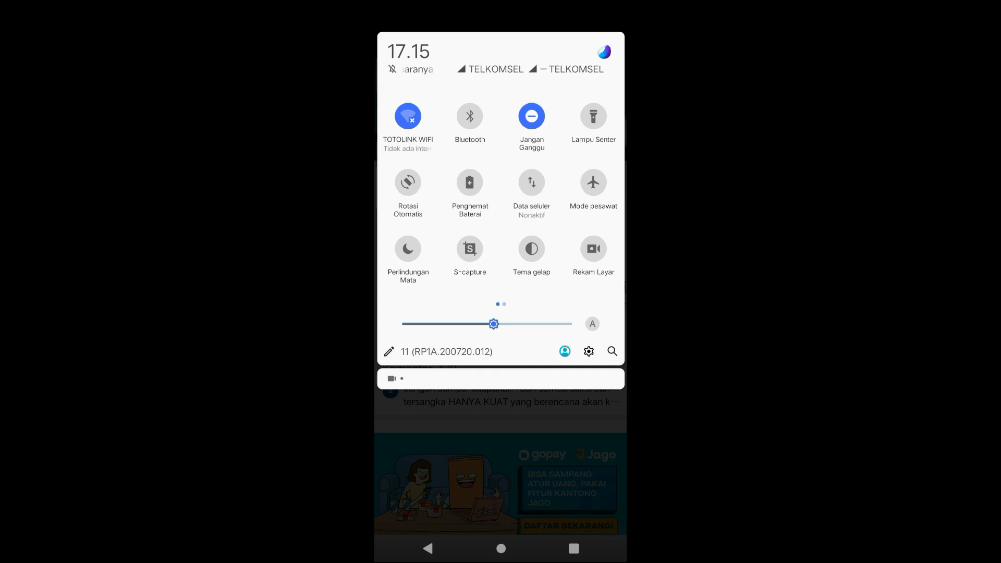
Step: Turn the phone's Wi-Fi back on from Wi-Fi settings so it rejoins TOTOLINK WIFI
{"action": "left_click", "coordinate": [407, 116]}
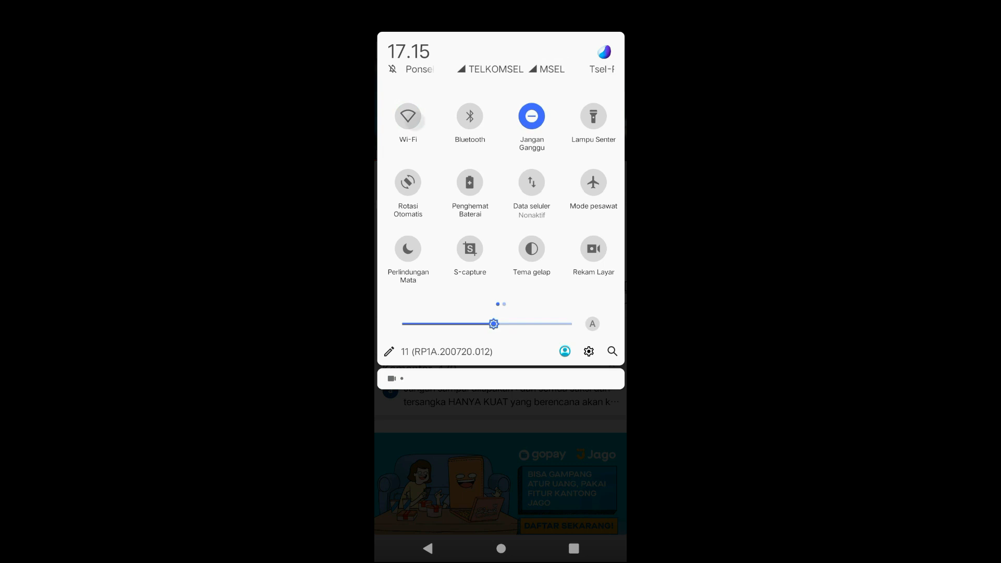
{"action": "left_click", "coordinate": [407, 116]}
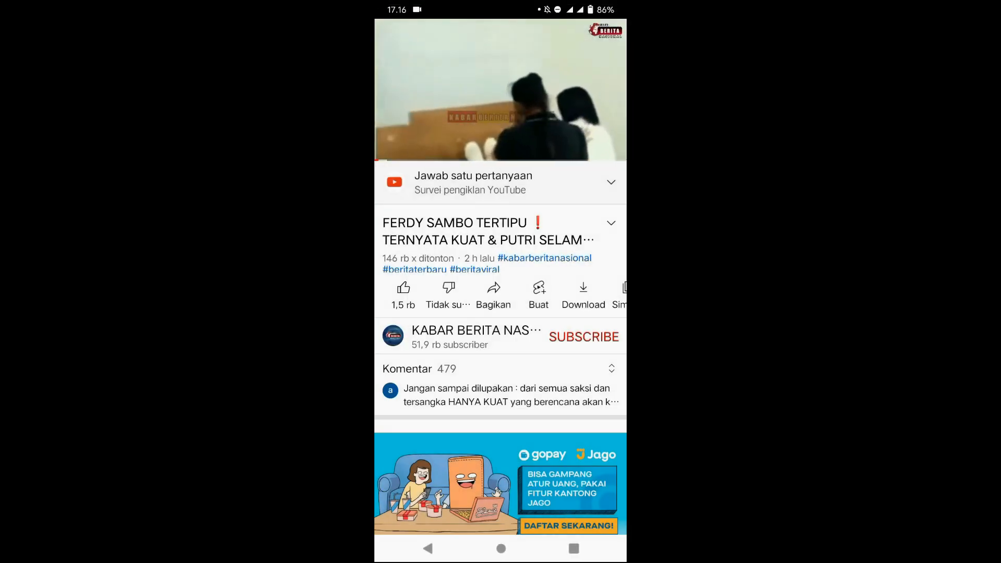
{"action": "left_click_drag", "start_coordinate": [500, 8], "coordinate": [500, 260]}
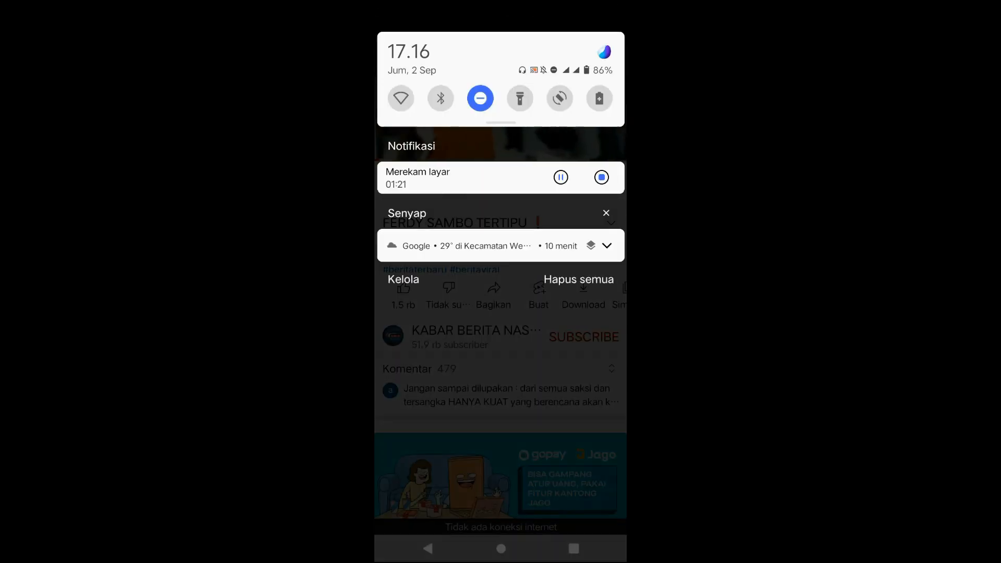
{"action": "left_click_drag", "start_coordinate": [500, 122], "coordinate": [500, 360]}
{"action": "left_click", "coordinate": [408, 116]}
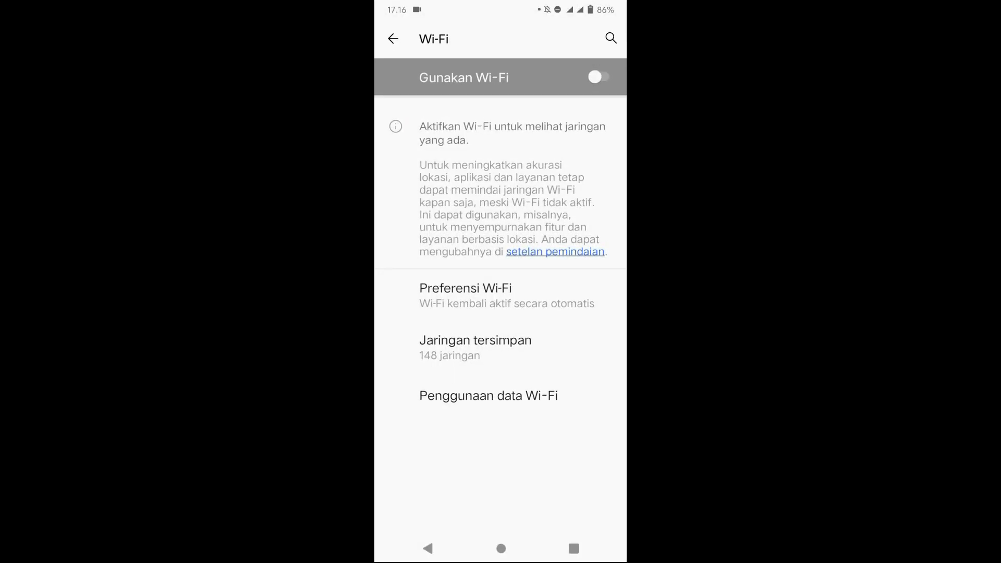
{"action": "left_click", "coordinate": [602, 77]}
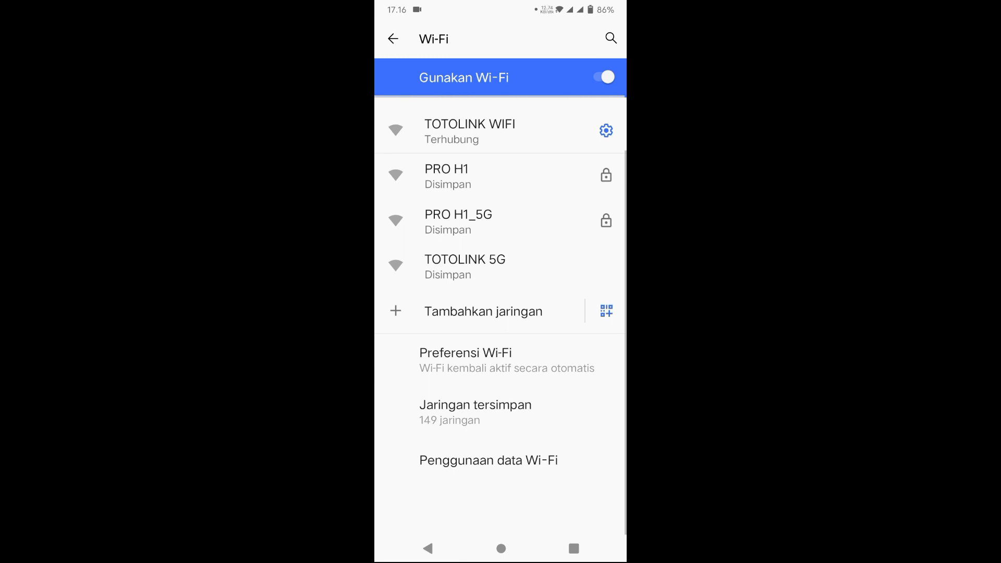
Step: Play a recommended YouTube video to confirm internet works, then return to the home screen
{"action": "left_click", "coordinate": [500, 548]}
{"action": "left_click", "coordinate": [501, 398]}
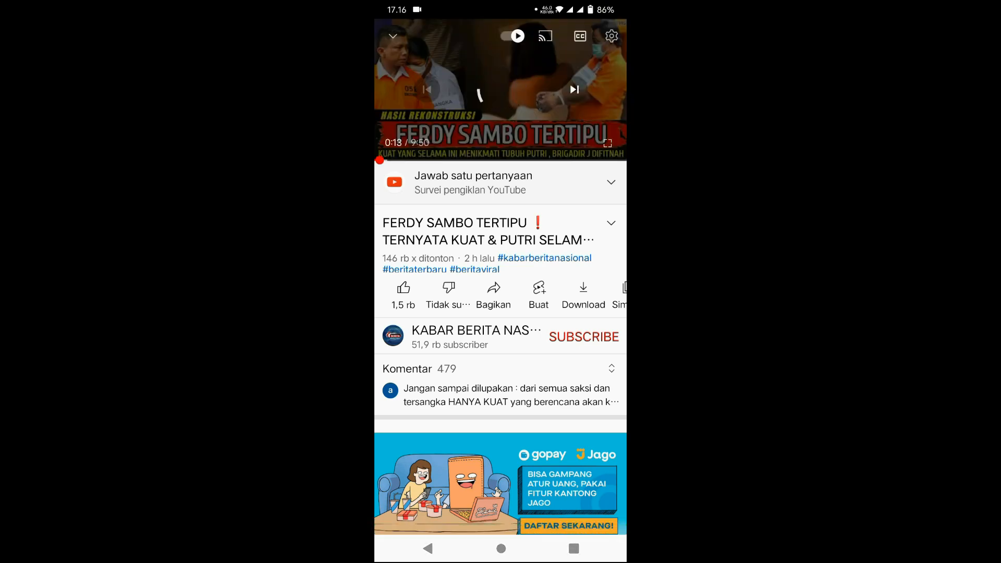
{"action": "scroll", "coordinate": [563, 416], "scroll_direction": "down", "scroll_amount": 5}
{"action": "scroll", "coordinate": [562, 416], "scroll_direction": "down", "scroll_amount": 4}
{"action": "left_click", "coordinate": [519, 280]}
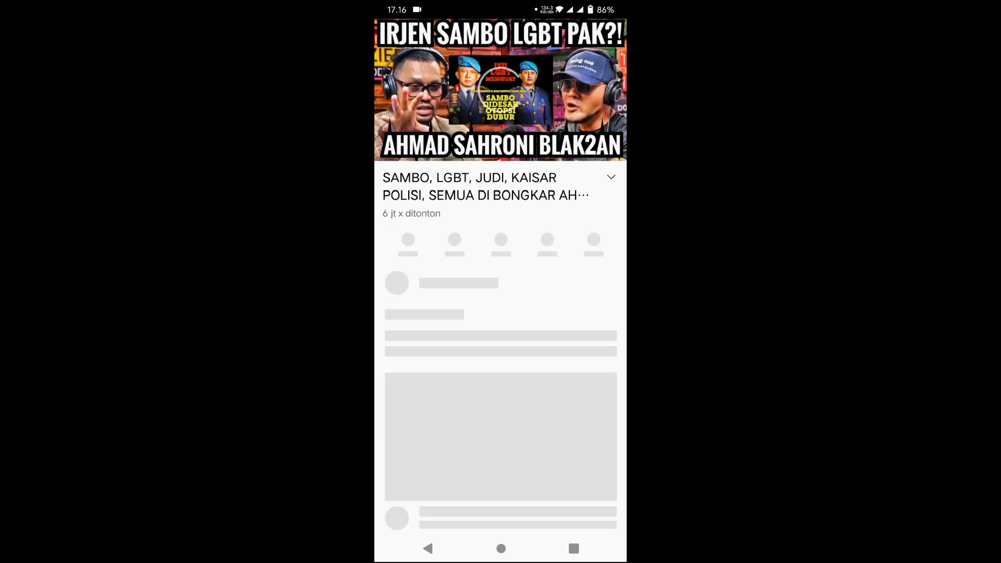
{"action": "left_click", "coordinate": [501, 549]}
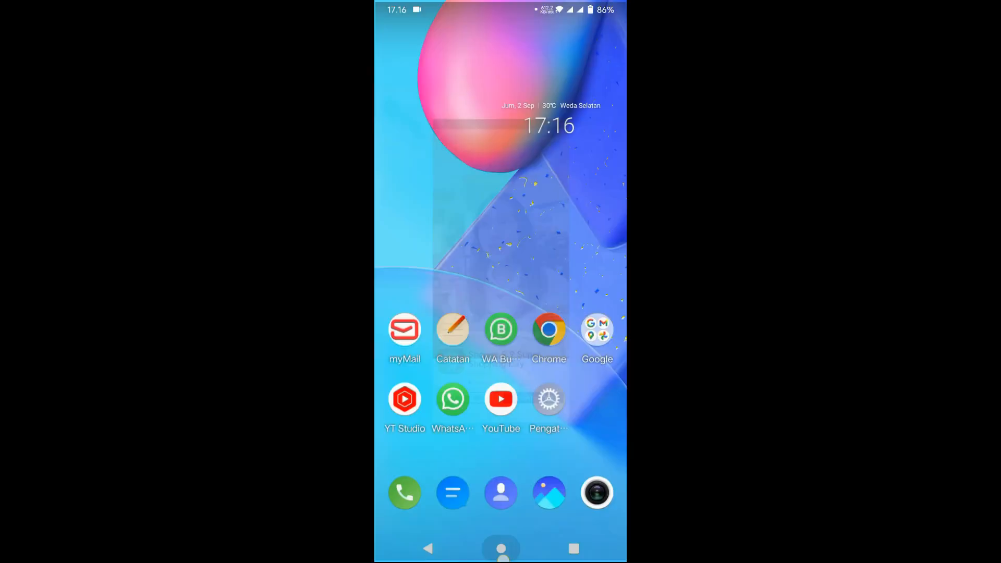
{"action": "left_click_drag", "start_coordinate": [578, 333], "coordinate": [433, 334]}
Step: Launch Speedtest and run a first speed test
{"action": "left_click", "coordinate": [412, 327]}
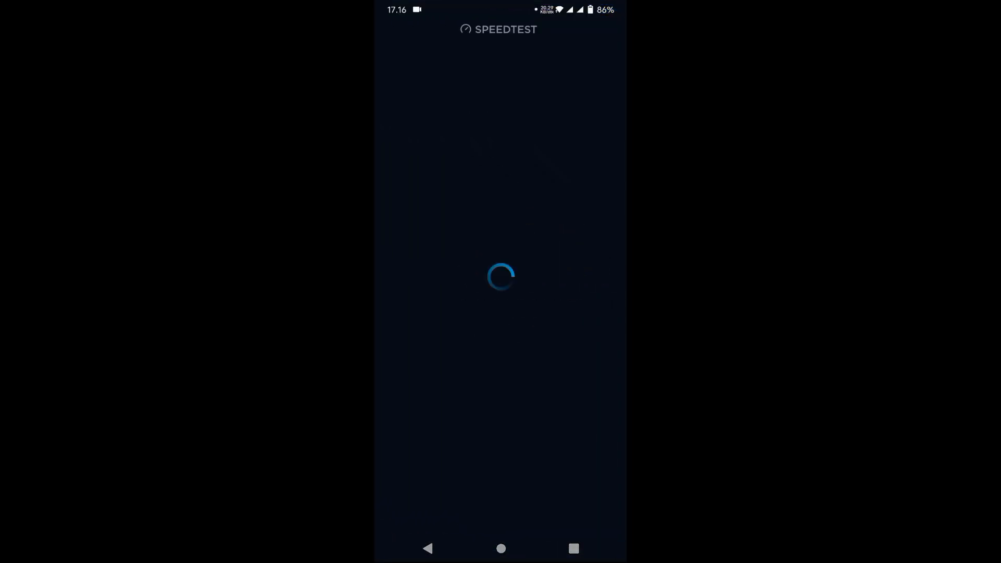
{"action": "left_click_drag", "start_coordinate": [535, 6], "coordinate": [509, 210]}
{"action": "left_click_drag", "start_coordinate": [500, 443], "coordinate": [501, 208]}
{"action": "left_click", "coordinate": [509, 212]}
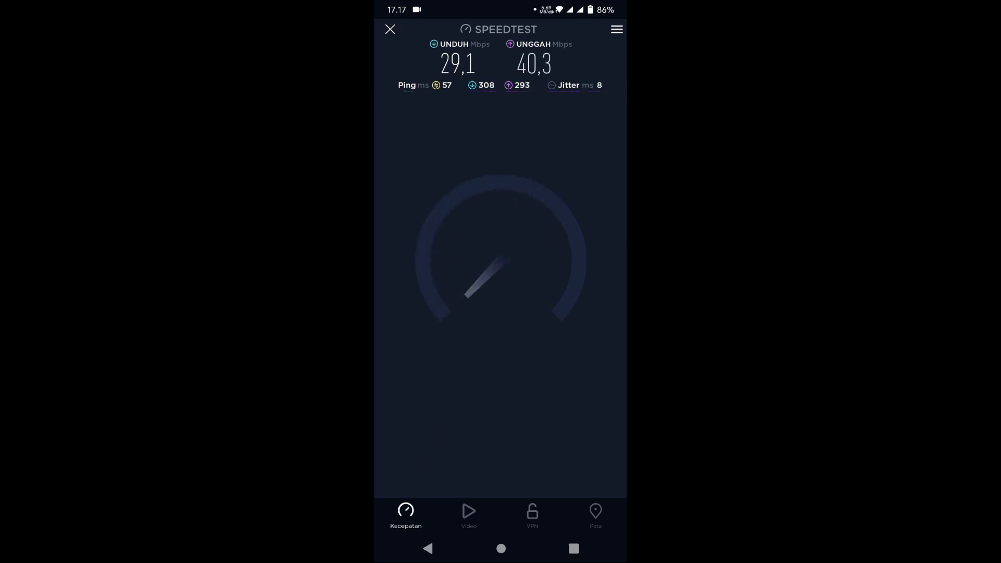
Step: Check the connected Wi-Fi and rerun the test: 28.8 Mbps down, 41.1 Mbps up, 49 ms ping
{"action": "left_click_drag", "start_coordinate": [475, 114], "coordinate": [477, 292]}
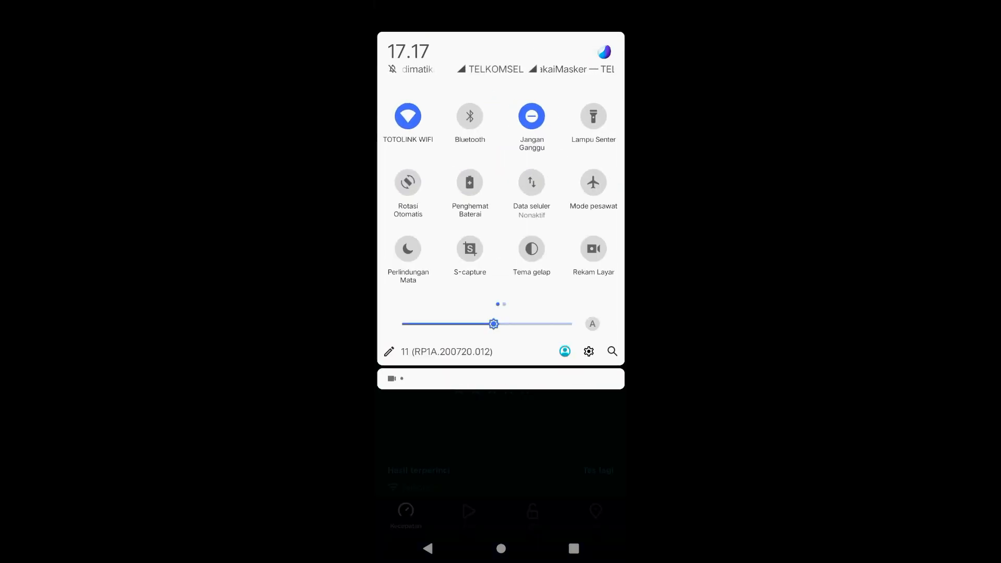
{"action": "left_click_drag", "start_coordinate": [562, 453], "coordinate": [560, 98]}
{"action": "left_click", "coordinate": [500, 235]}
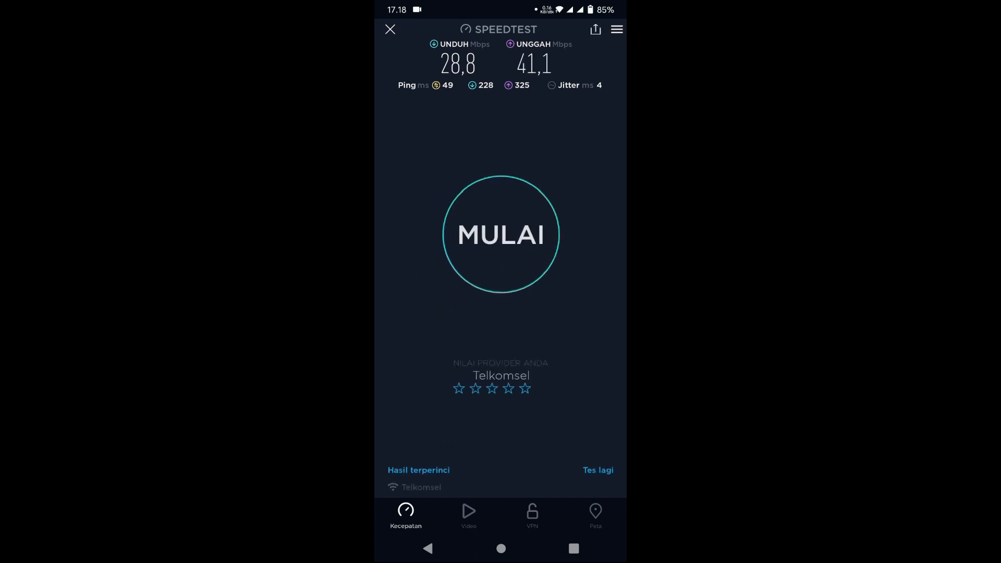
{"action": "left_click_drag", "start_coordinate": [526, 6], "coordinate": [524, 235]}
{"action": "left_click", "coordinate": [505, 550]}
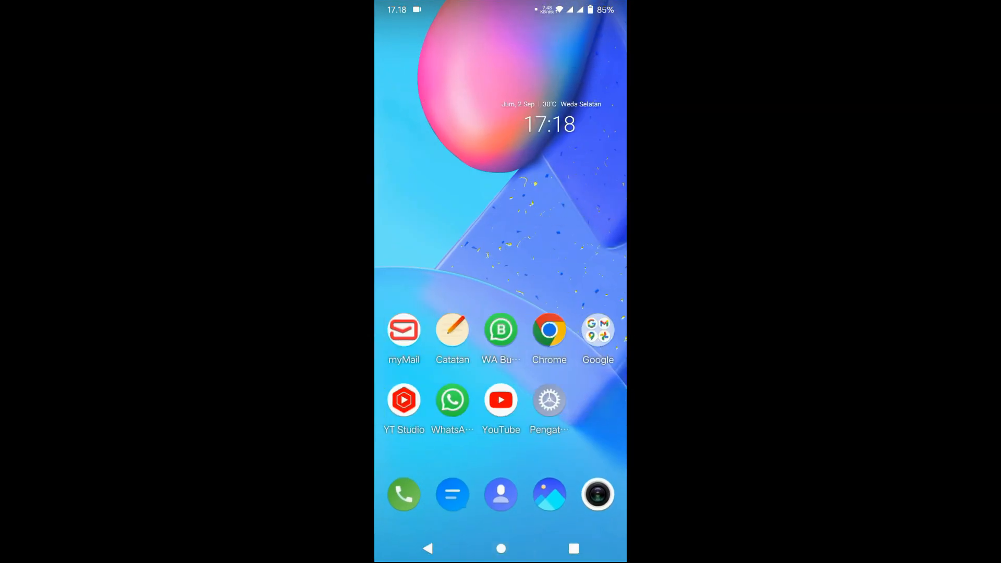
Step: Clear Speedtest from recents and try a MikroTik app login to 08:55:31:22:A8:5A, which is refused
{"action": "left_click_drag", "start_coordinate": [563, 278], "coordinate": [474, 299]}
{"action": "left_click", "coordinate": [573, 548]}
{"action": "left_click_drag", "start_coordinate": [565, 330], "coordinate": [552, 183]}
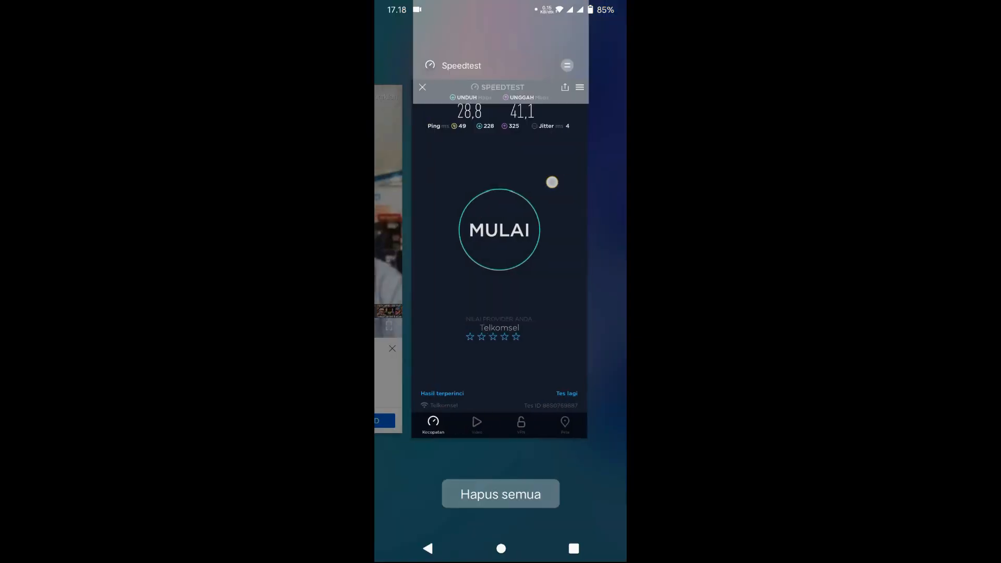
{"action": "left_click", "coordinate": [501, 548]}
{"action": "left_click", "coordinate": [597, 260]}
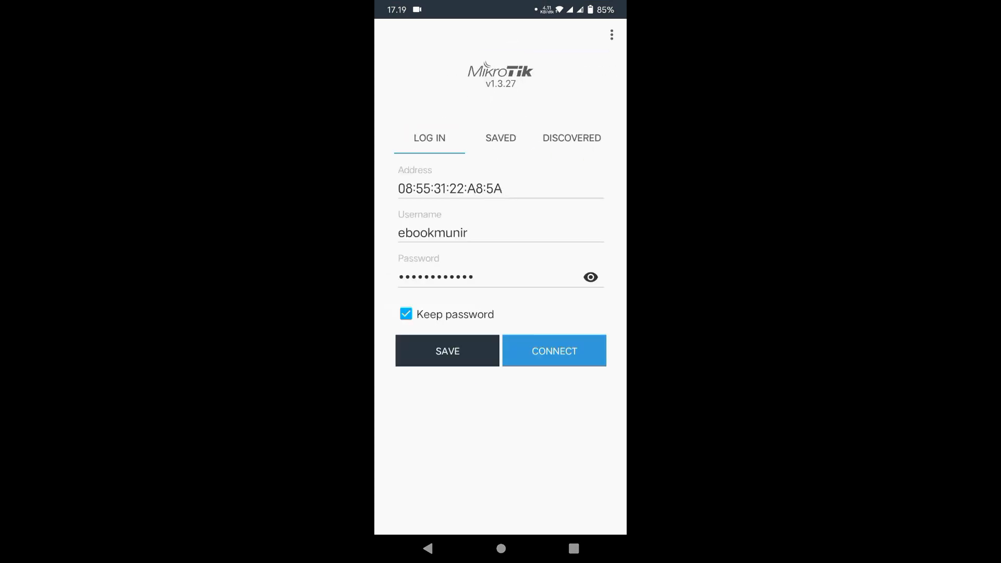
{"action": "left_click", "coordinate": [570, 348]}
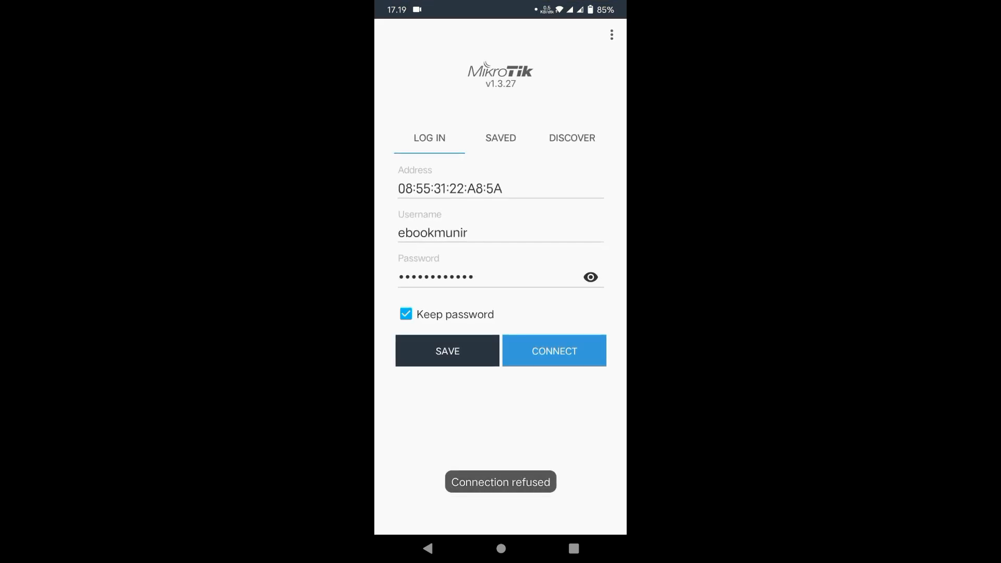
{"action": "left_click", "coordinate": [501, 548]}
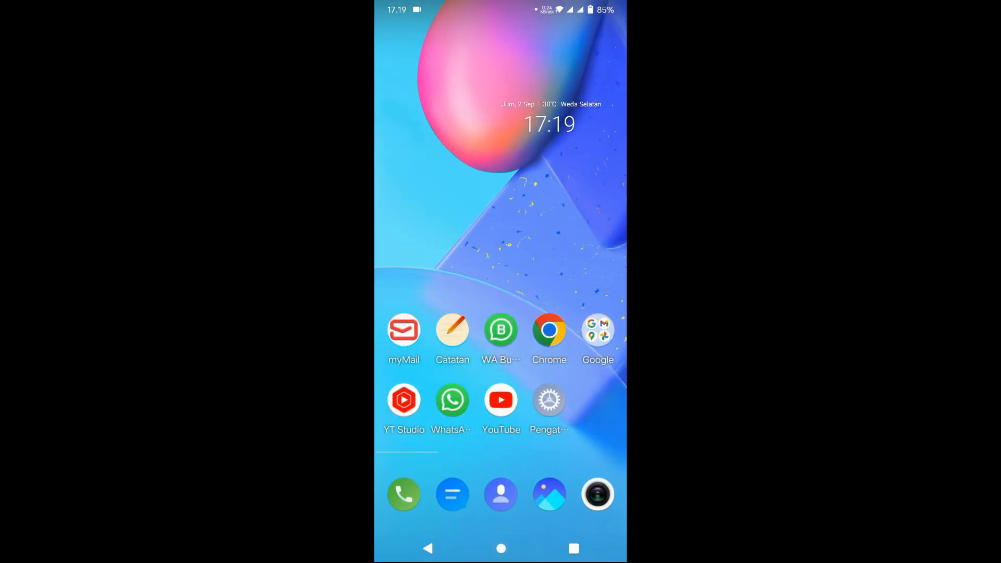
Step: Switch the phone's Wi-Fi from TOTOLINK WIFI to PRO H1, then go to the next home page
{"action": "left_click_drag", "start_coordinate": [426, 10], "coordinate": [433, 235]}
{"action": "left_click_drag", "start_coordinate": [469, 126], "coordinate": [471, 354]}
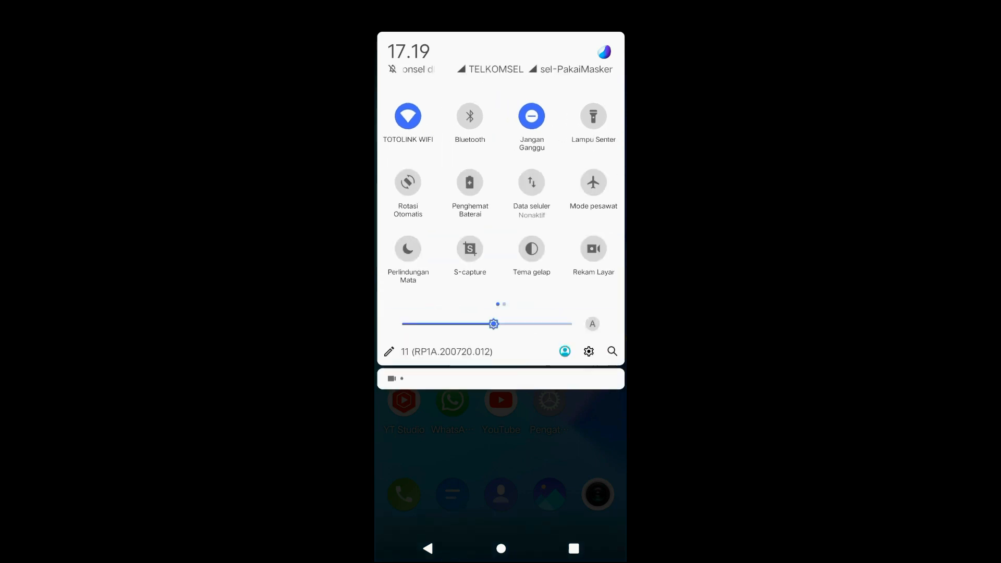
{"action": "left_click", "coordinate": [408, 116]}
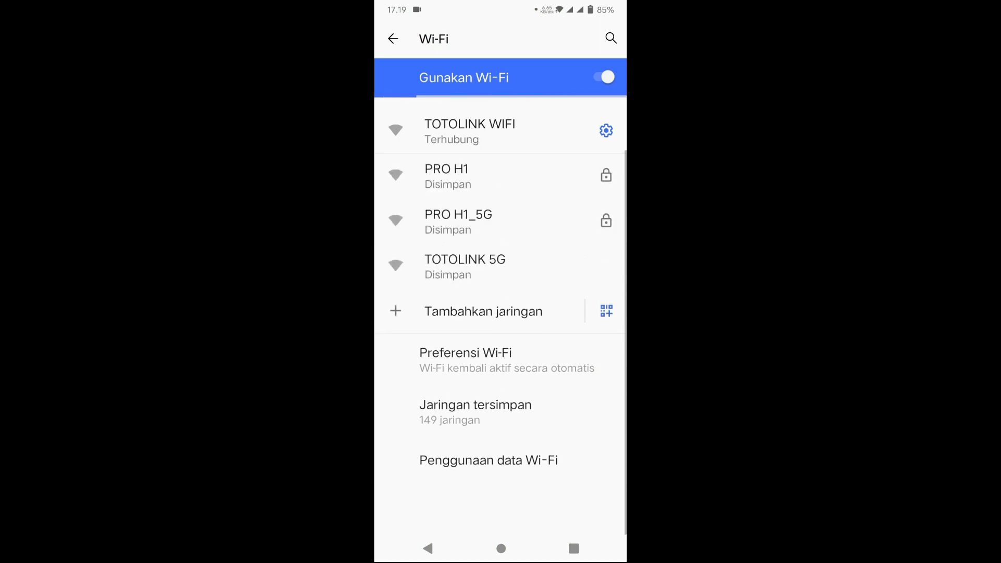
{"action": "left_click", "coordinate": [469, 176]}
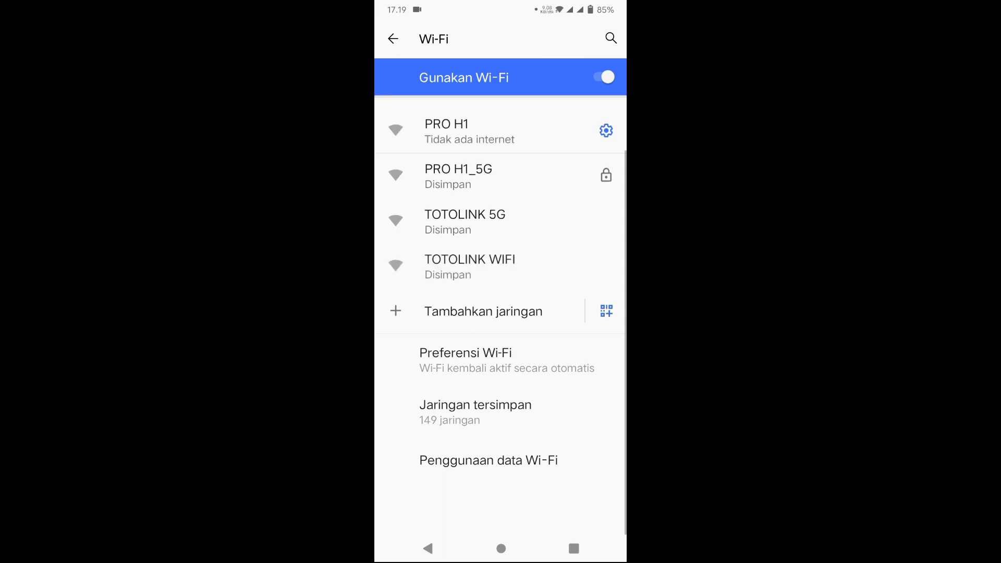
{"action": "left_click", "coordinate": [500, 548]}
{"action": "left_click_drag", "start_coordinate": [573, 344], "coordinate": [427, 344]}
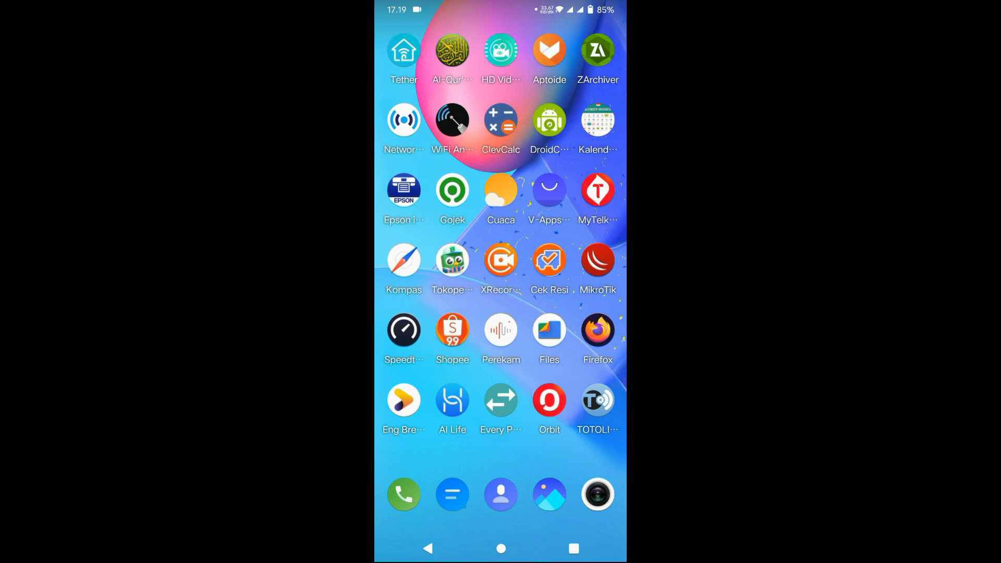
Step: In MikroTik, log into the discovered hEX router using MAC 08:55:31:22:A8:56
{"action": "left_click", "coordinate": [597, 259]}
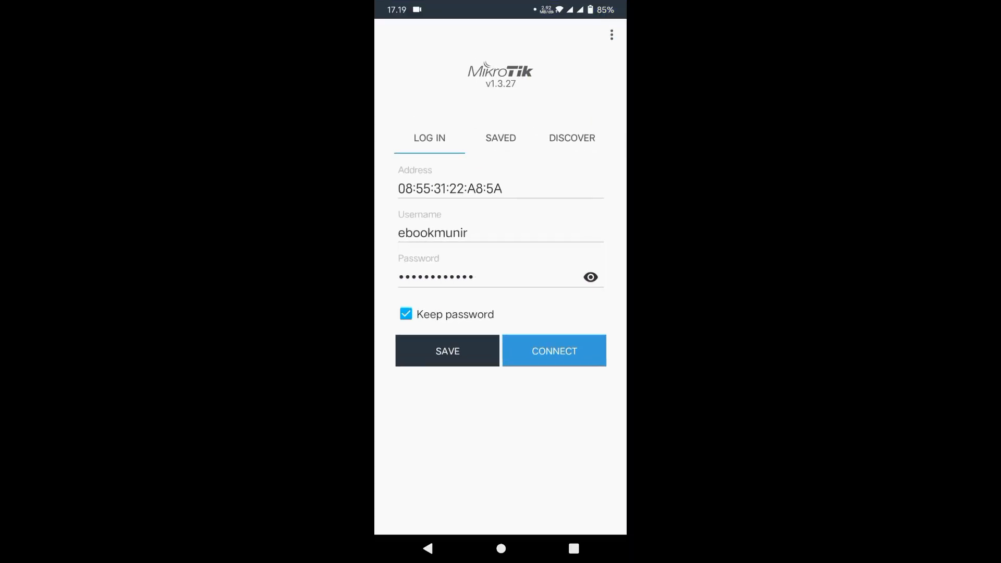
{"action": "left_click", "coordinate": [572, 137]}
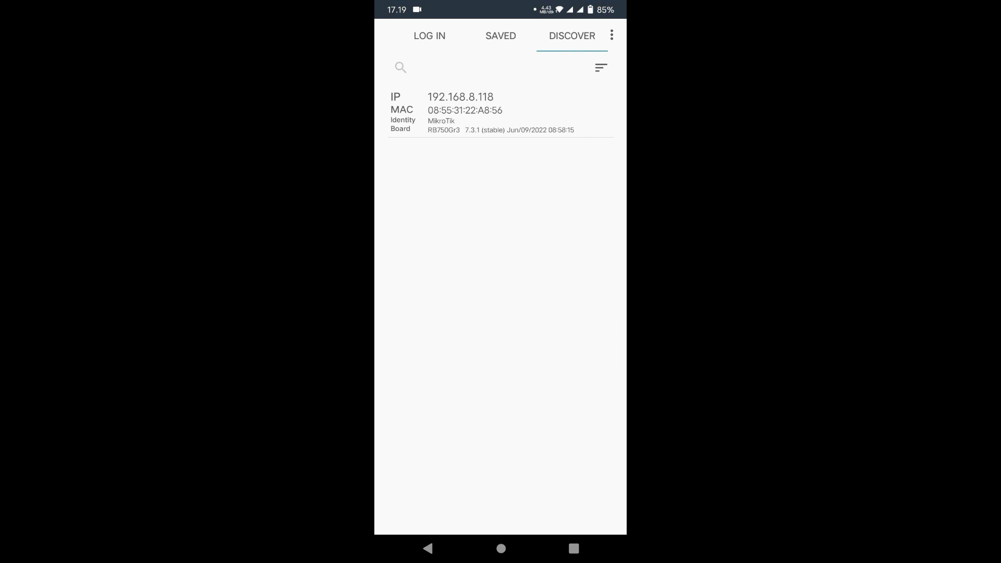
{"action": "left_click", "coordinate": [477, 108]}
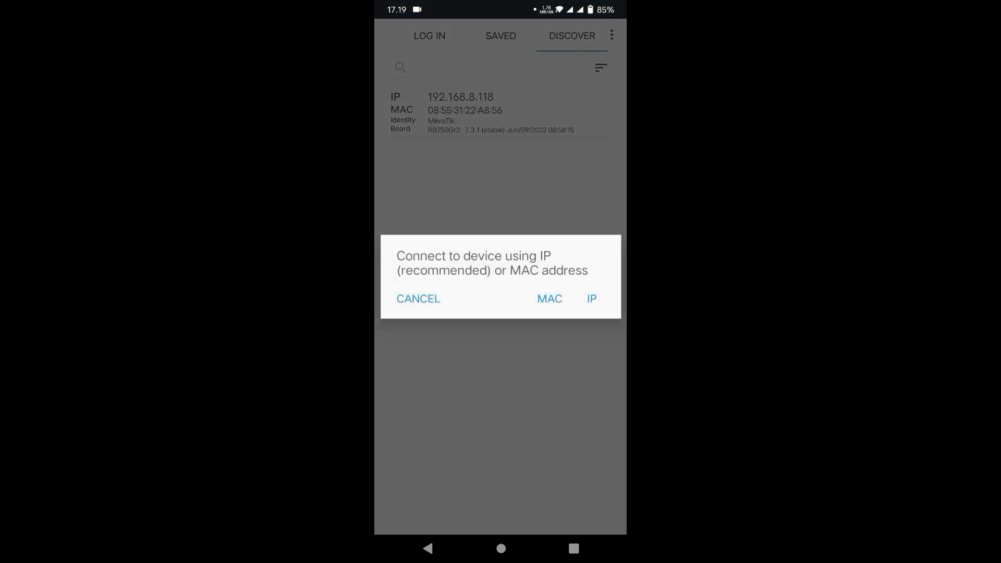
{"action": "left_click", "coordinate": [557, 297]}
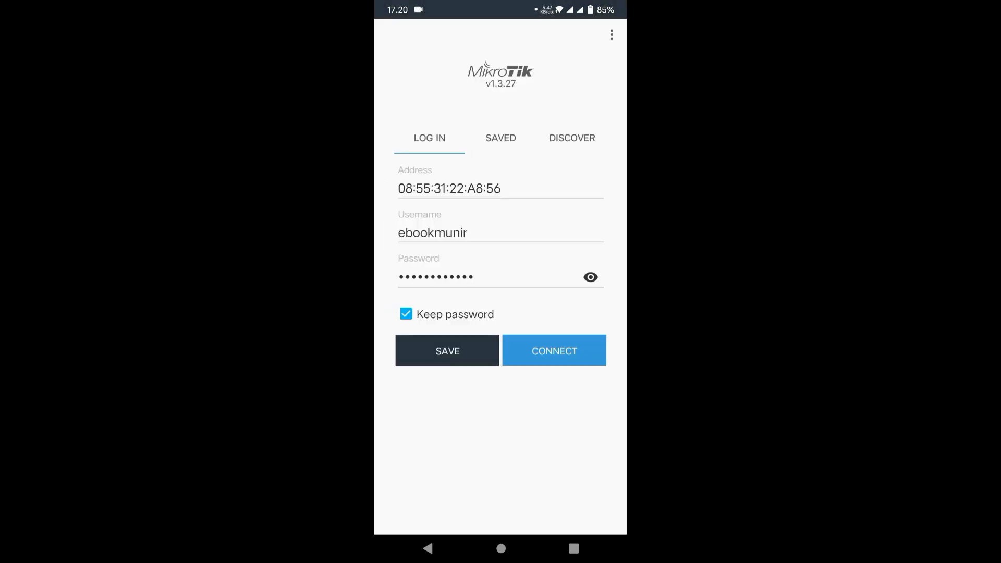
{"action": "left_click", "coordinate": [554, 350]}
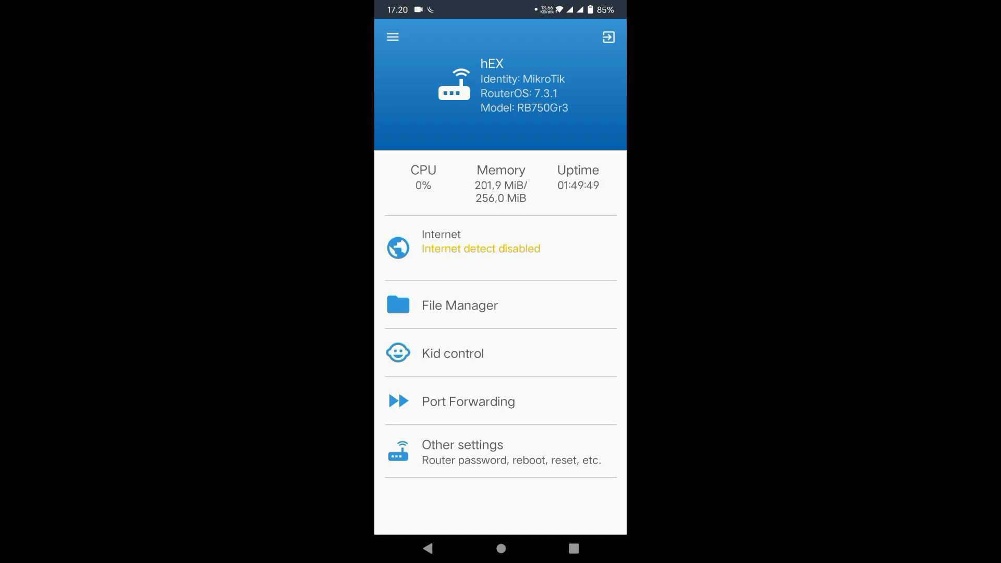
Step: Show the IP > Hotspot > Active sessions, listing the two connected clients
{"action": "left_click", "coordinate": [393, 37]}
{"action": "left_click_drag", "start_coordinate": [523, 391], "coordinate": [532, 324]}
{"action": "left_click", "coordinate": [529, 356]}
{"action": "left_click_drag", "start_coordinate": [545, 391], "coordinate": [546, 286]}
{"action": "left_click", "coordinate": [545, 289]}
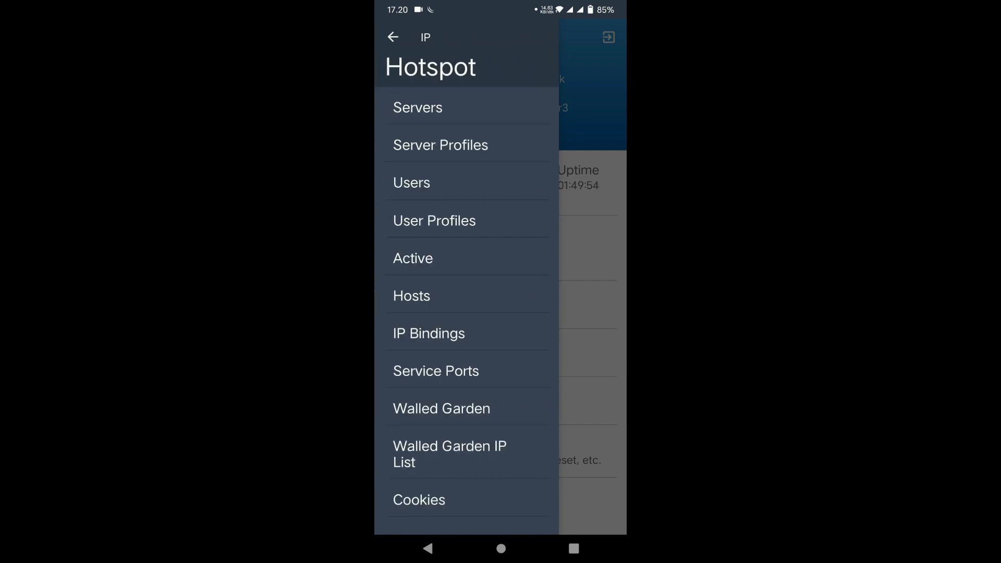
{"action": "left_click", "coordinate": [413, 258]}
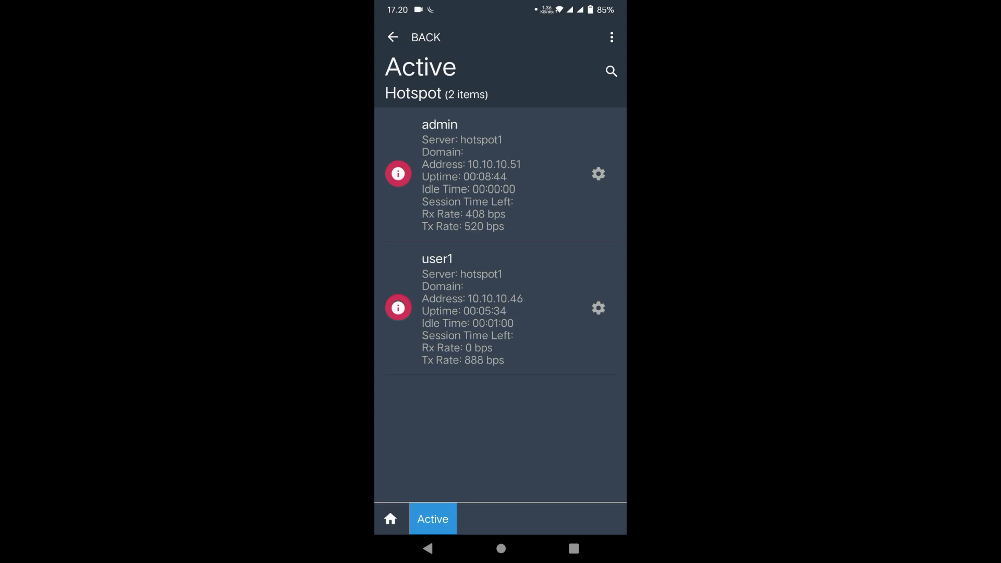
Step: Log the phone out on the browser's hotspot status page, then return to MikroTik
{"action": "left_click", "coordinate": [501, 548]}
{"action": "left_click", "coordinate": [597, 326]}
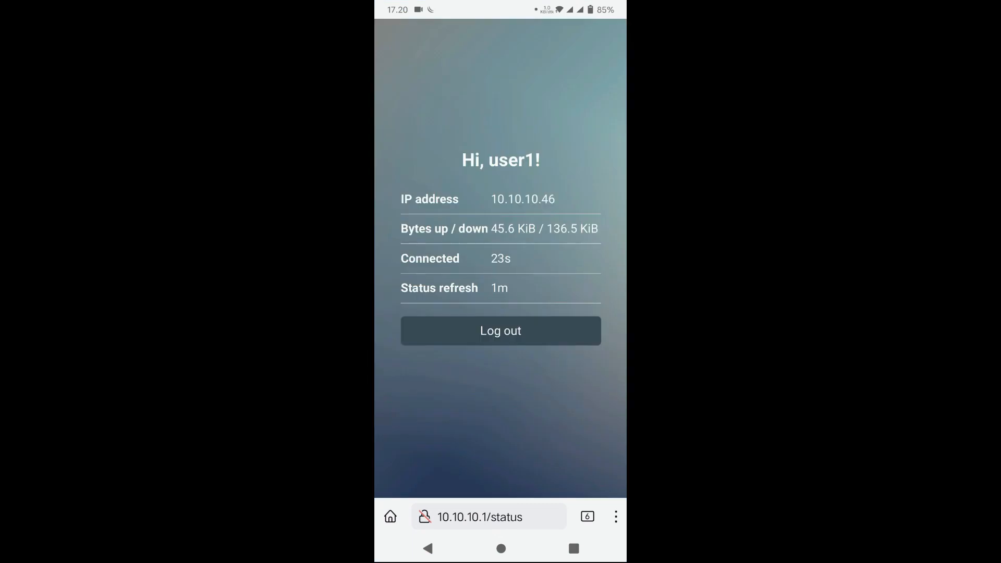
{"action": "left_click", "coordinate": [515, 327]}
{"action": "left_click", "coordinate": [573, 548]}
{"action": "left_click", "coordinate": [394, 325]}
{"action": "left_click", "coordinate": [573, 548]}
{"action": "left_click_drag", "start_coordinate": [438, 290], "coordinate": [413, 335]}
{"action": "left_click", "coordinate": [512, 281]}
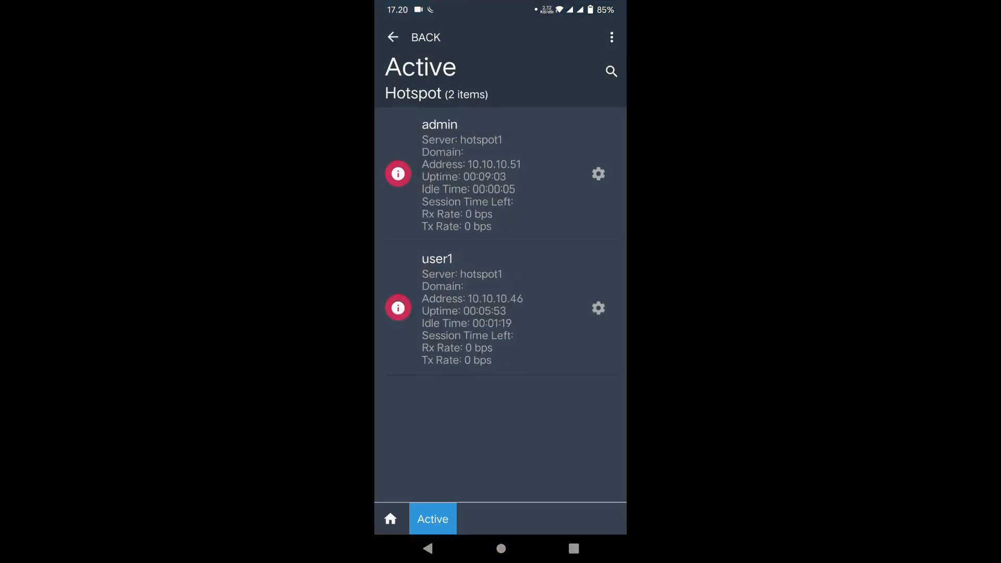
Step: Open the Hotspot Users list showing all 10 users
{"action": "left_click", "coordinate": [408, 37]}
{"action": "left_click", "coordinate": [392, 37]}
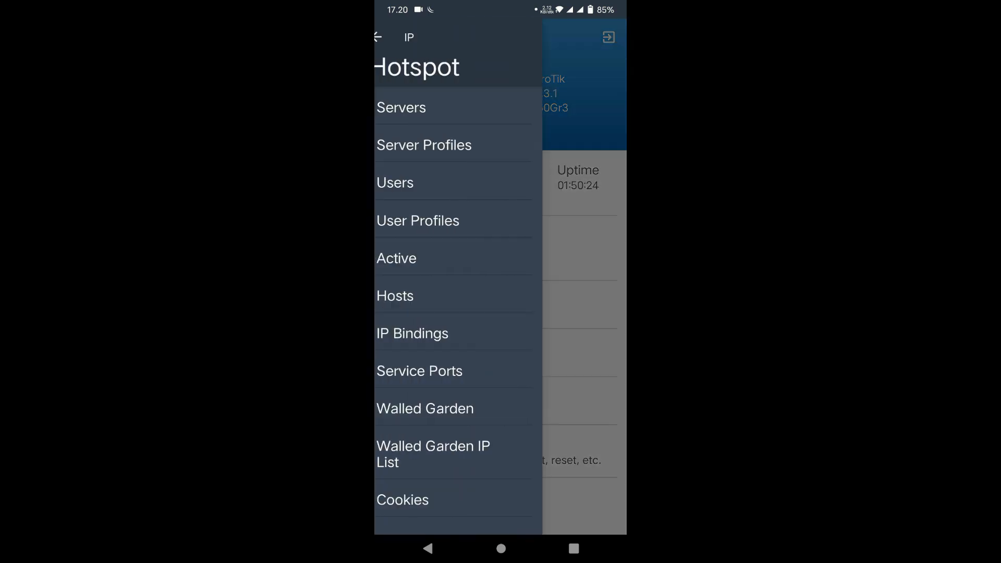
{"action": "left_click", "coordinate": [425, 183]}
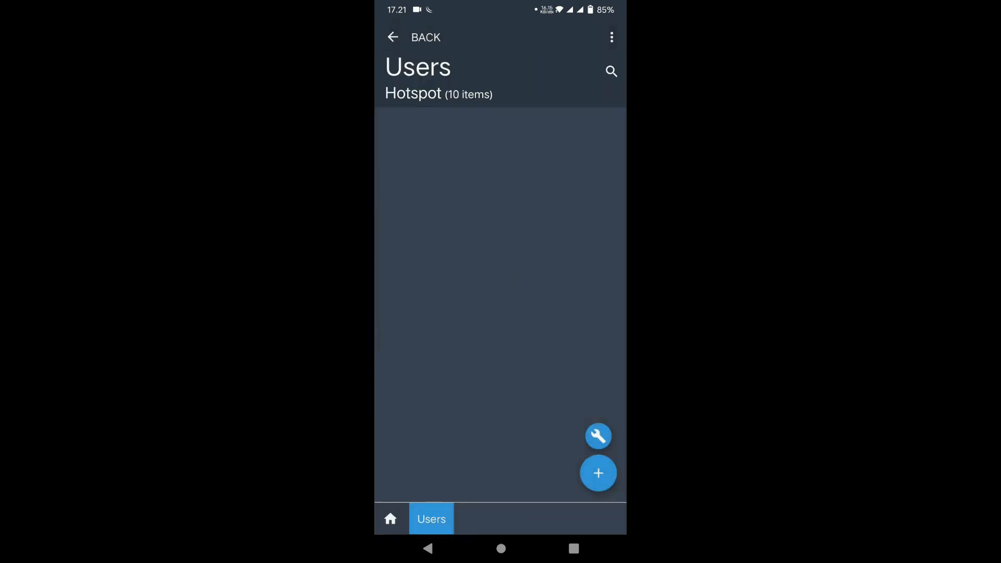